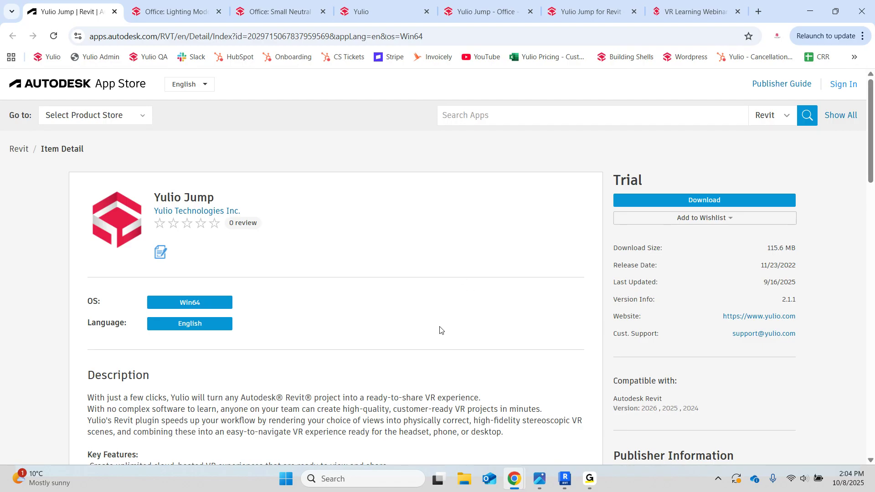
- Compare the 2D Perspective and 360 Beach House images side by side in Photos, and return to the Yulio Jump store page in Chrome
click(539, 478)
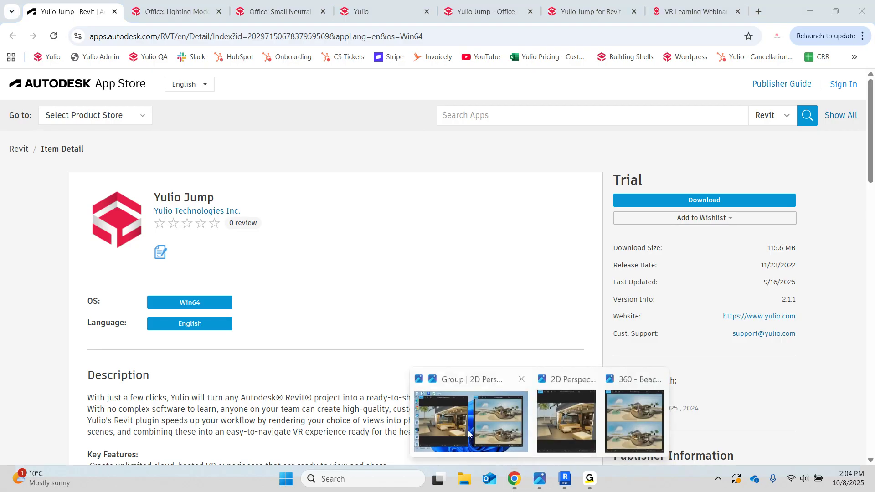
click(468, 430)
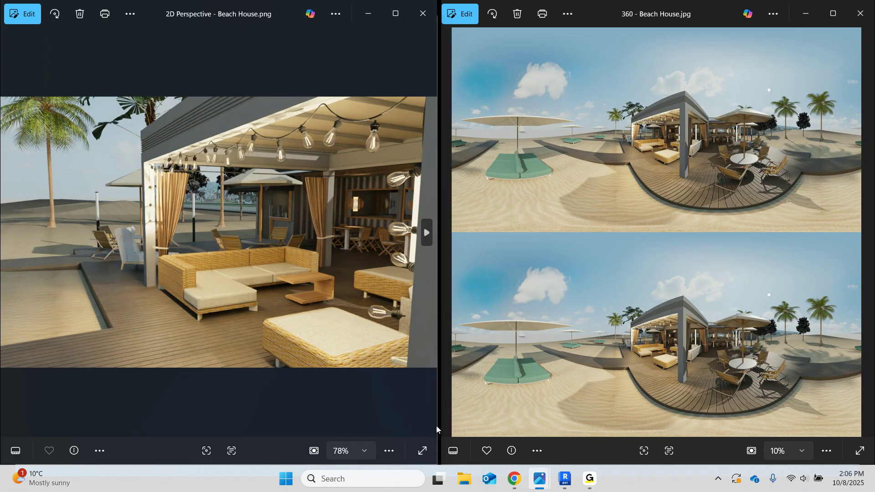
mouse_move(514, 479)
click(396, 399)
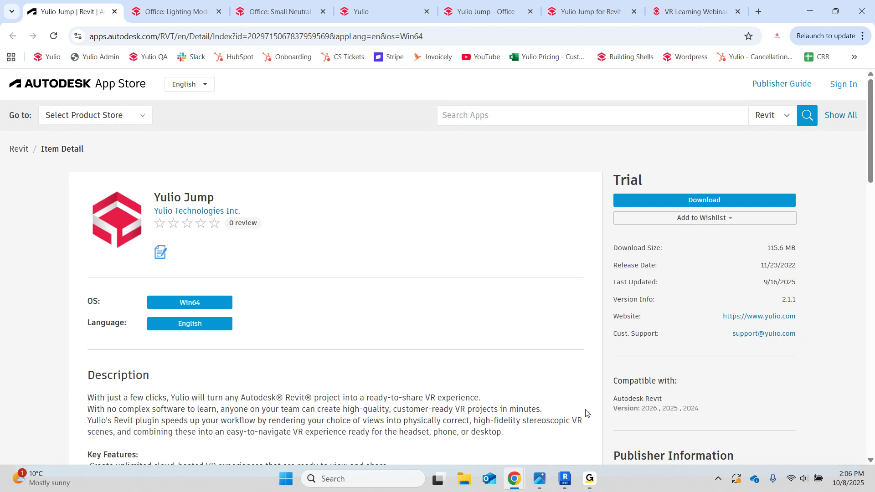
- Switch to the Office - B2 project in Revit and compare the YULIO FLOOR PLAN with the Camera 1 view
click(565, 479)
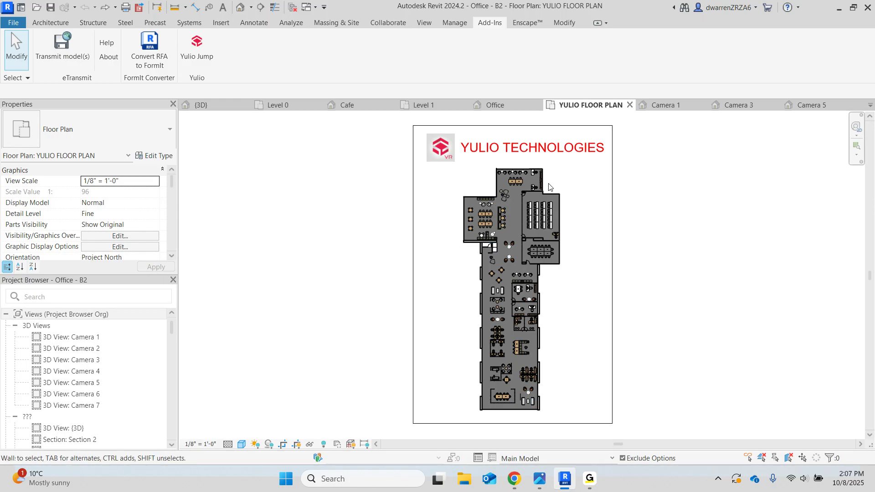
click(668, 106)
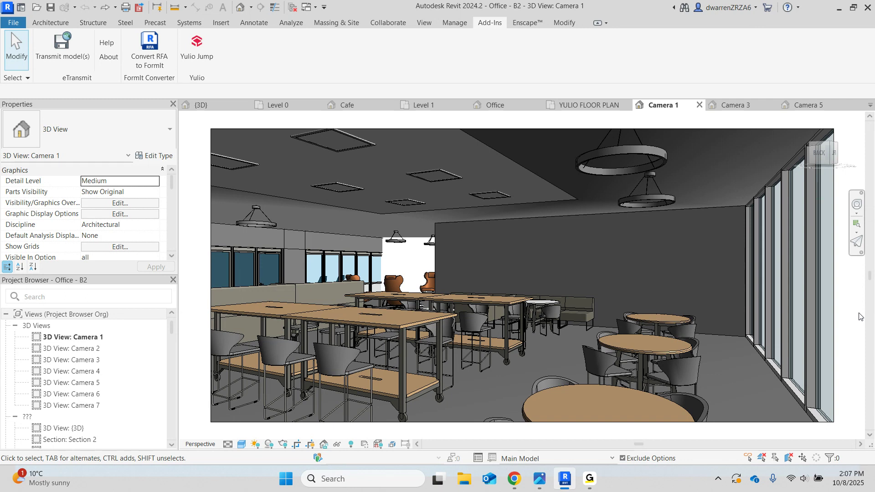
click(606, 104)
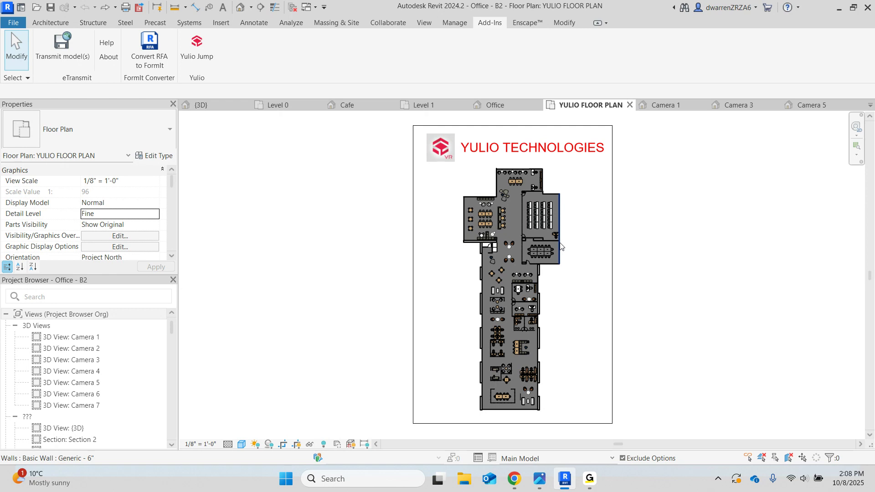
click(669, 106)
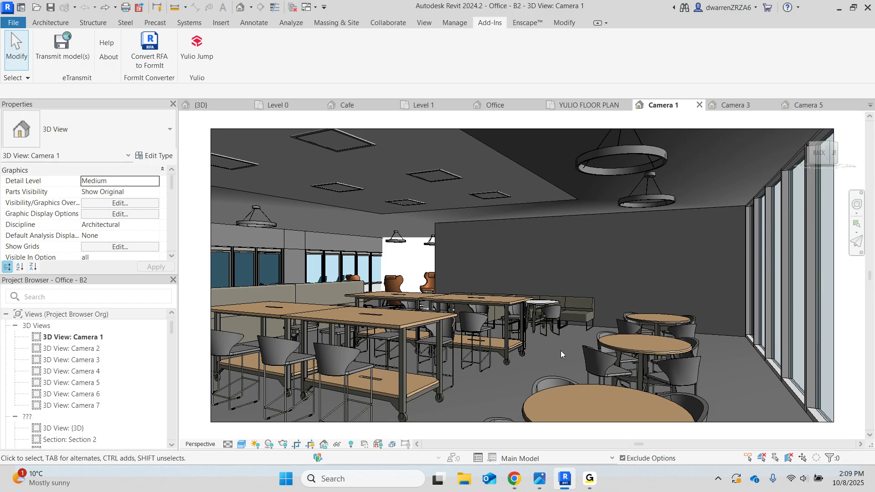
click(565, 106)
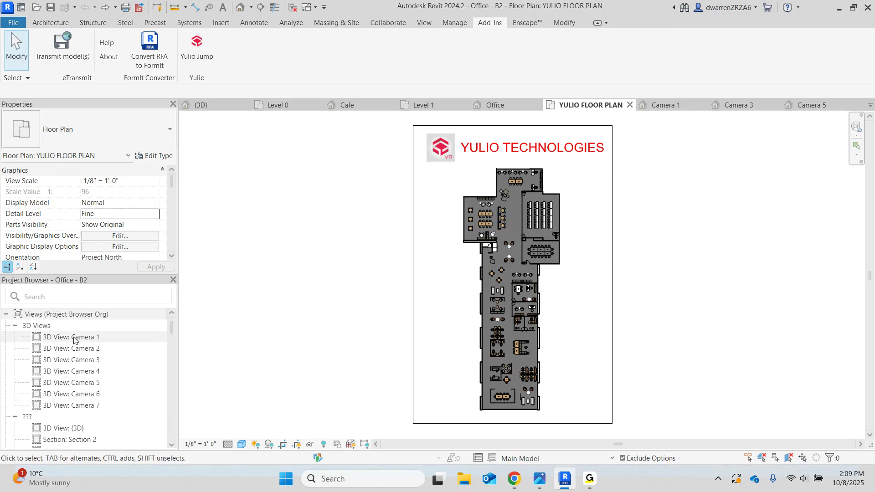
click(679, 104)
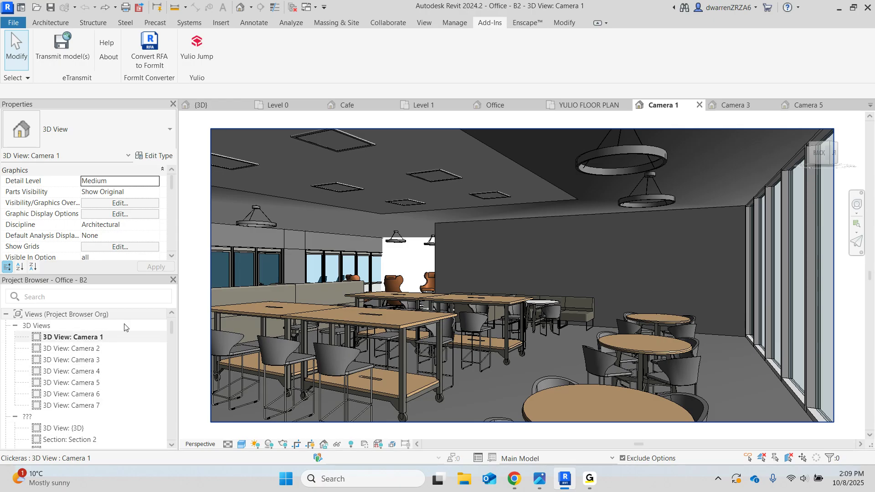
click(590, 106)
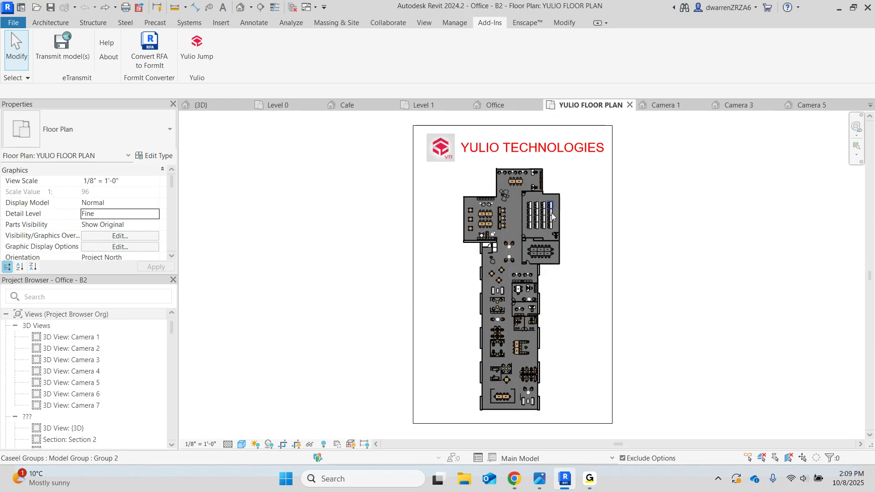
- Review the open Camera 1, Camera 3 and Camera 5 views in turn, and return to the YULIO FLOOR PLAN
click(673, 104)
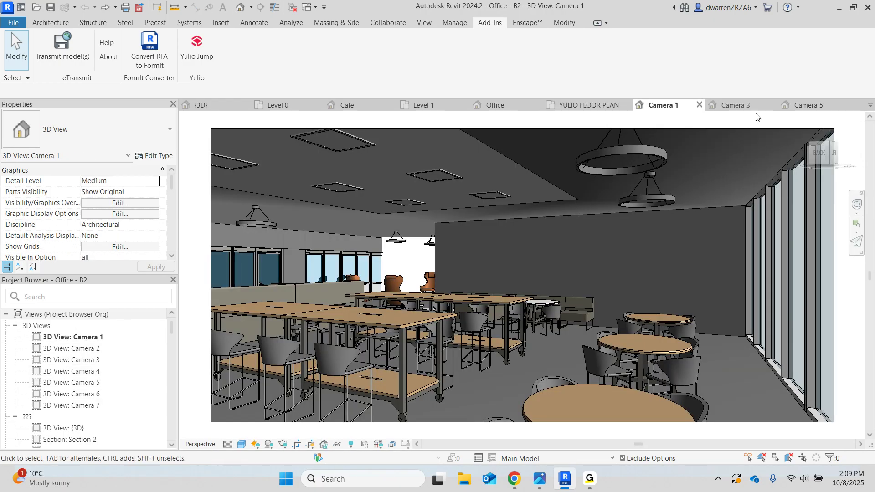
click(747, 107)
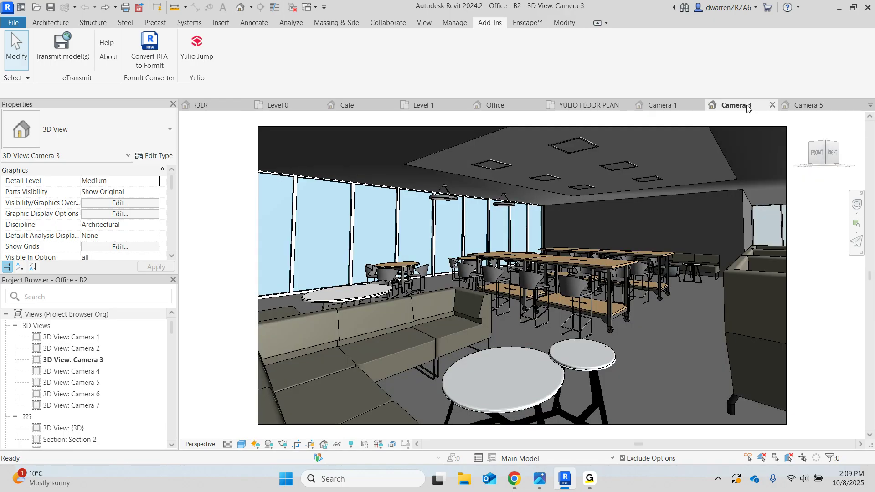
click(808, 105)
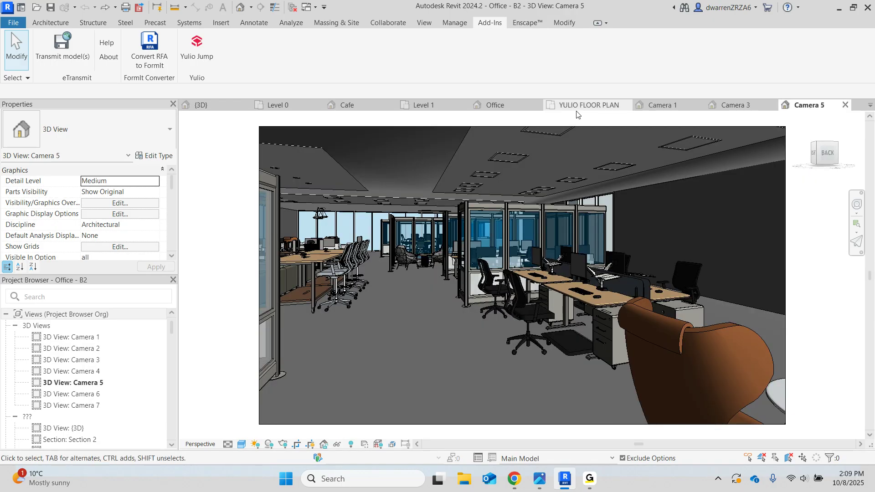
click(588, 105)
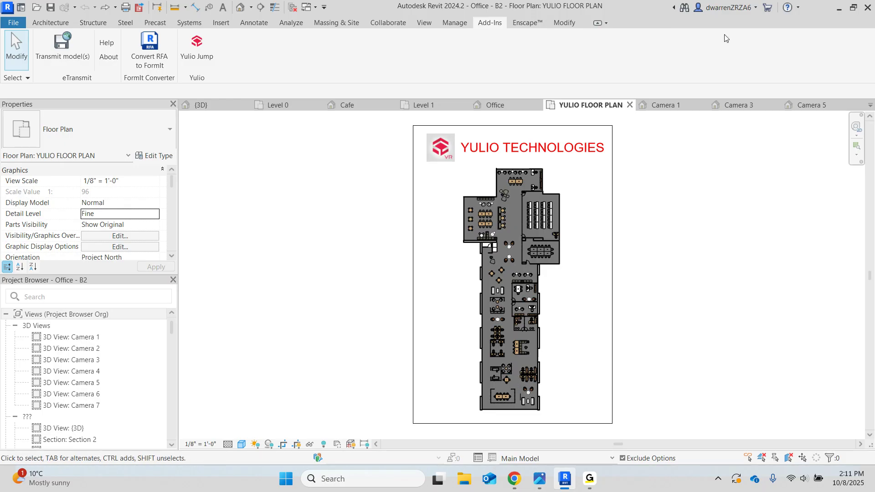
- Select the crop boundary of the Camera 1 view and examine its camera properties, including eye and target elevation
click(676, 105)
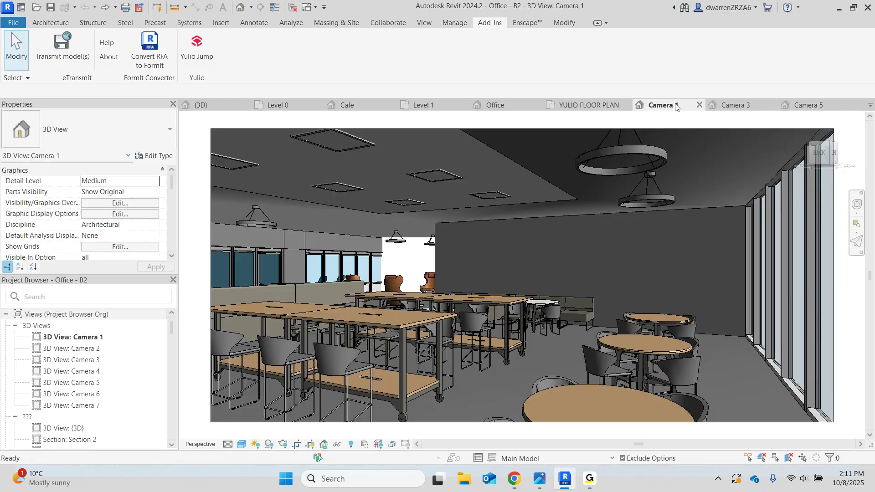
click(210, 281)
scroll(115, 221, down, 5)
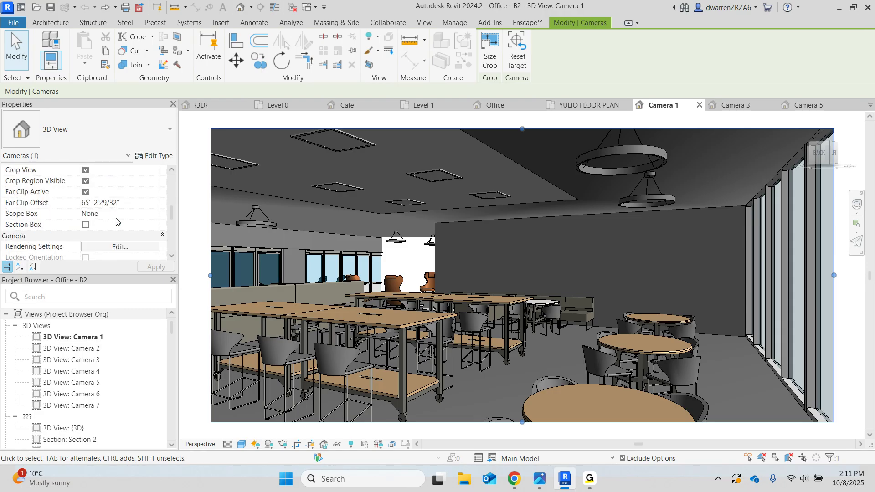
scroll(116, 222, down, 3)
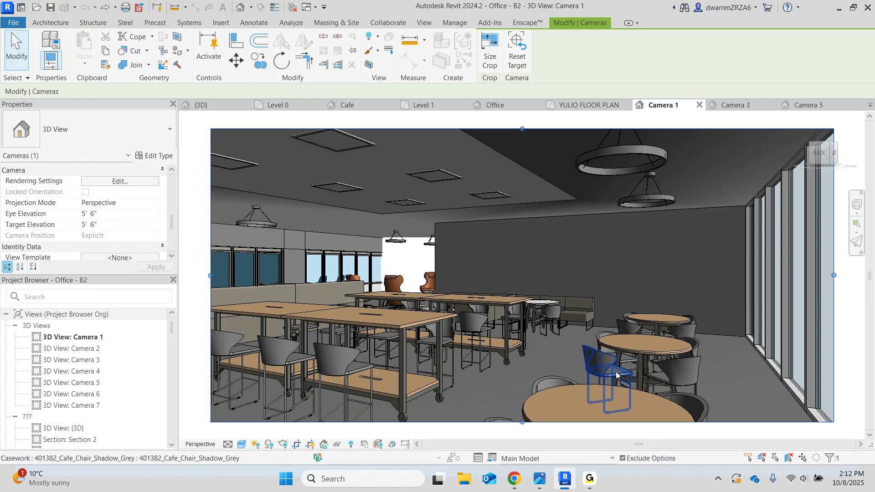
- Check the commands available for Camera 1 in the project browser, and select the Camera 3 view there
right_click(90, 338)
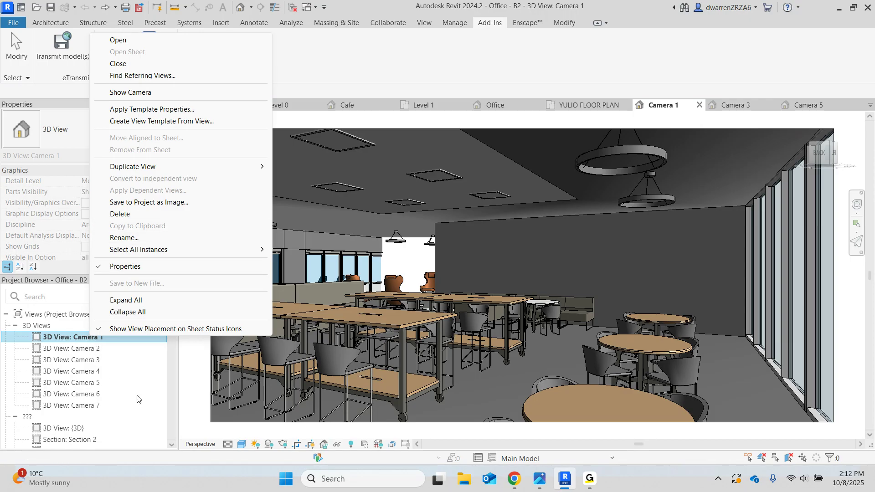
key(Escape)
click(99, 359)
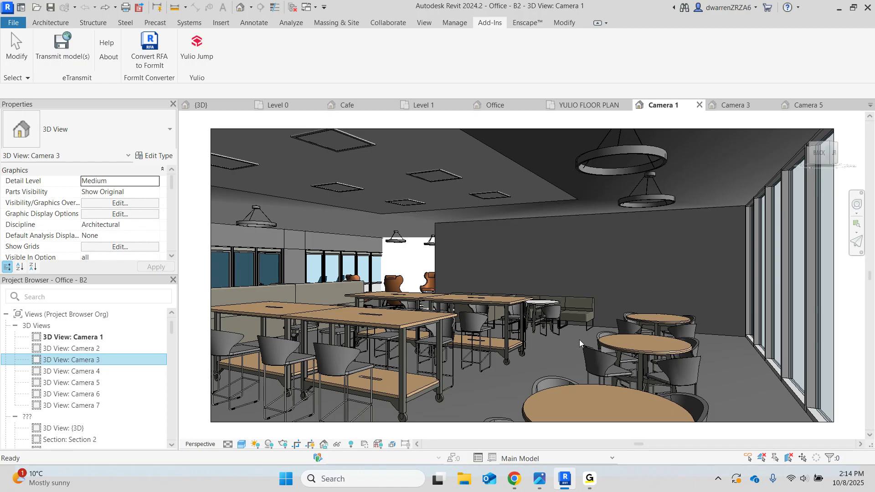
- Switch to Chrome and look around the Revit Environment scene of the Office: Lighting Models VR project
click(518, 486)
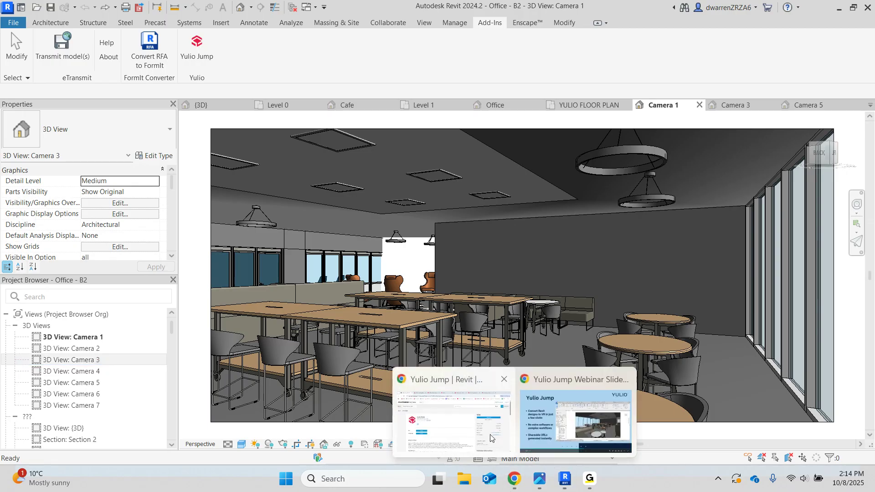
click(451, 415)
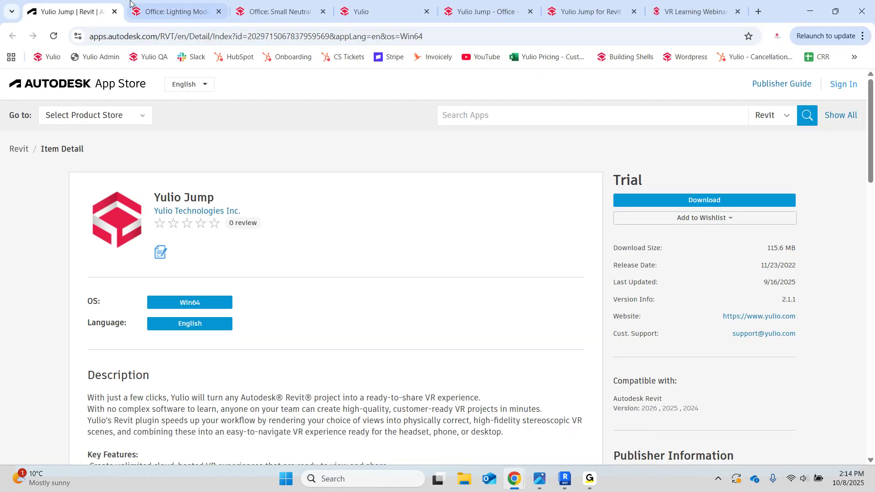
click(166, 12)
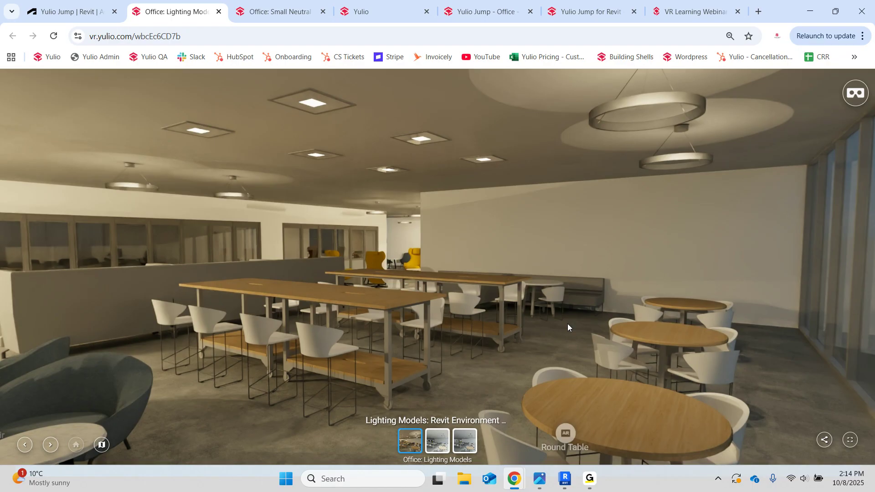
drag(421, 355, 405, 370)
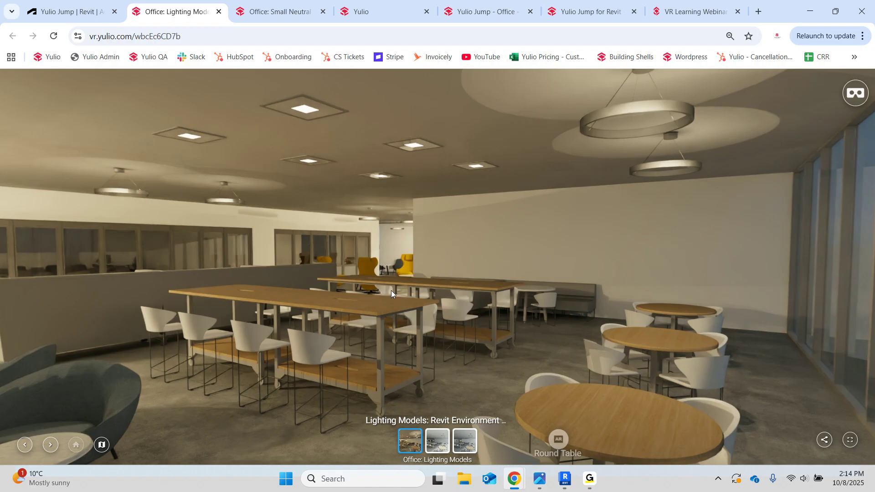
drag(391, 291, 454, 268)
drag(400, 321, 450, 346)
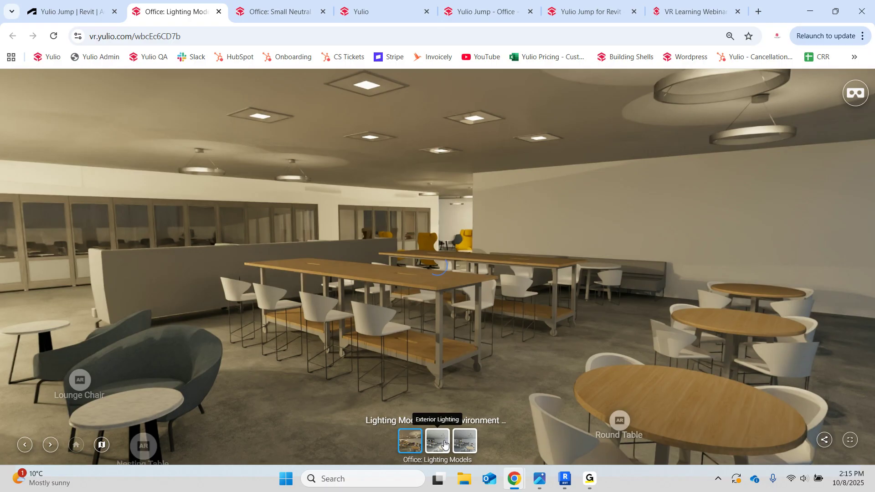
- Compare the Exterior Lighting and Interior Lighting scenes of the VR project, and return to its Revit Environment scene
click(445, 444)
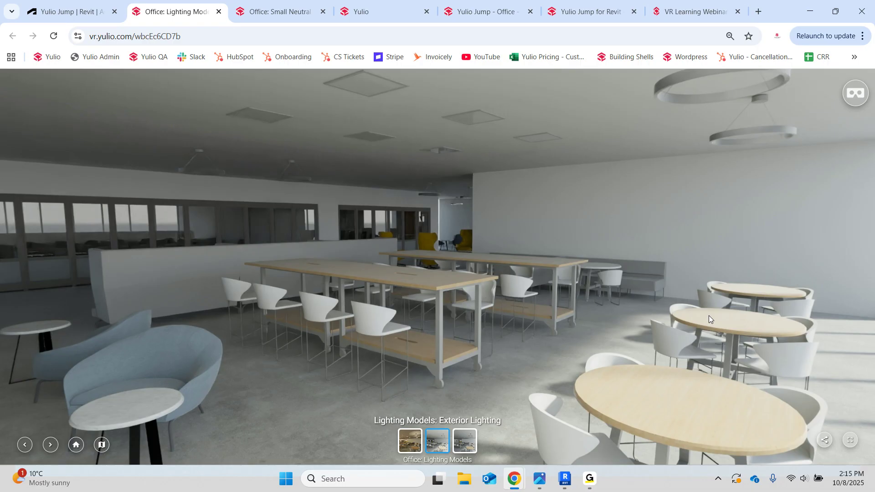
drag(709, 315, 271, 295)
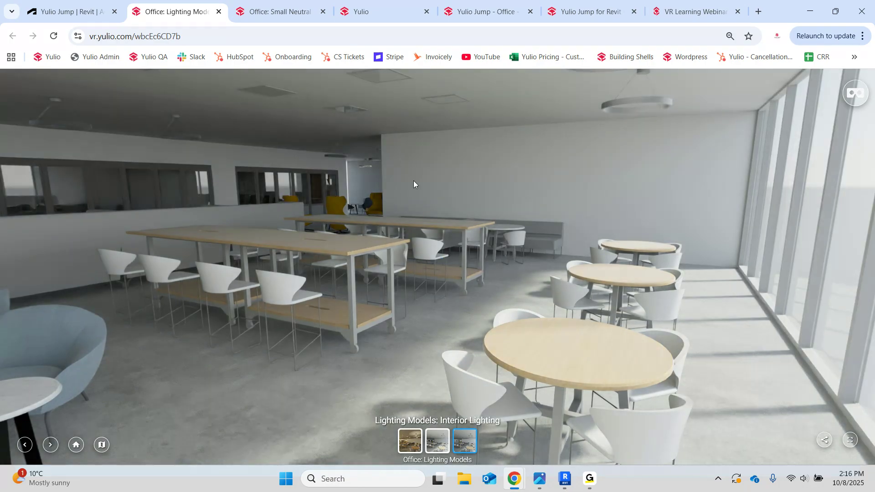
click(438, 441)
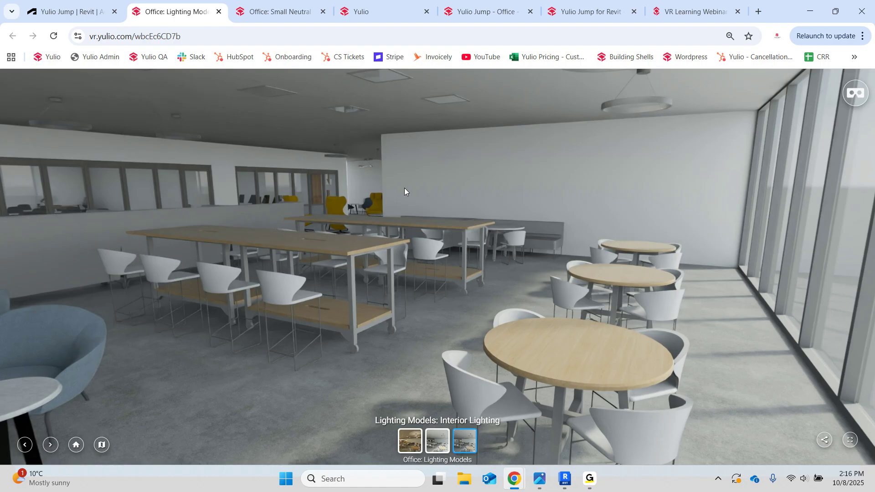
drag(477, 265, 516, 319)
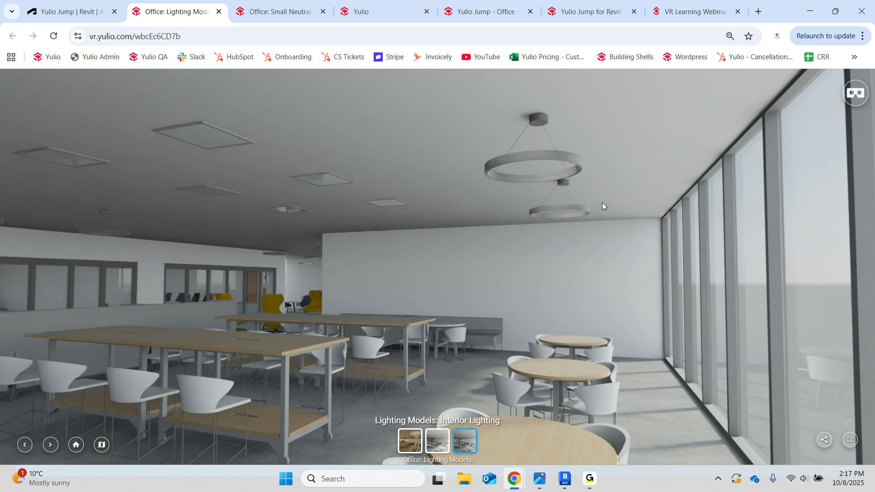
click(405, 447)
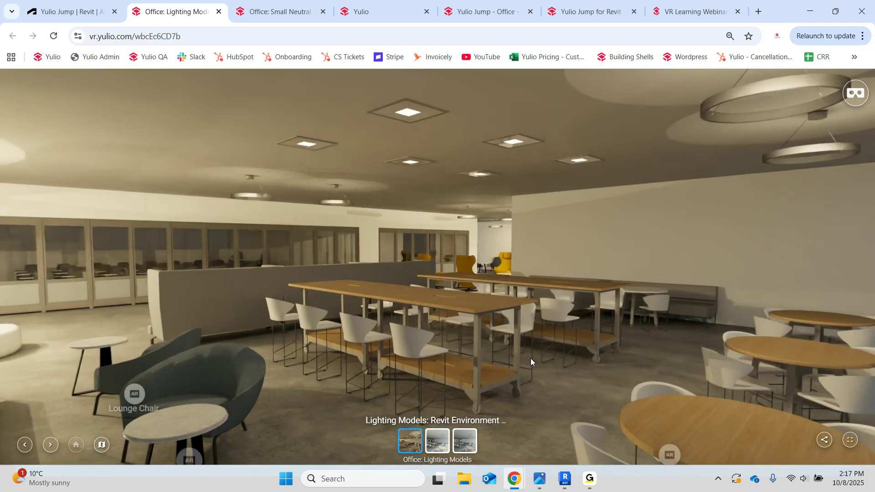
- Look around the Camera 1 scene of the Office: Small Neutral VR project, and return to Office: Lighting Models
click(284, 18)
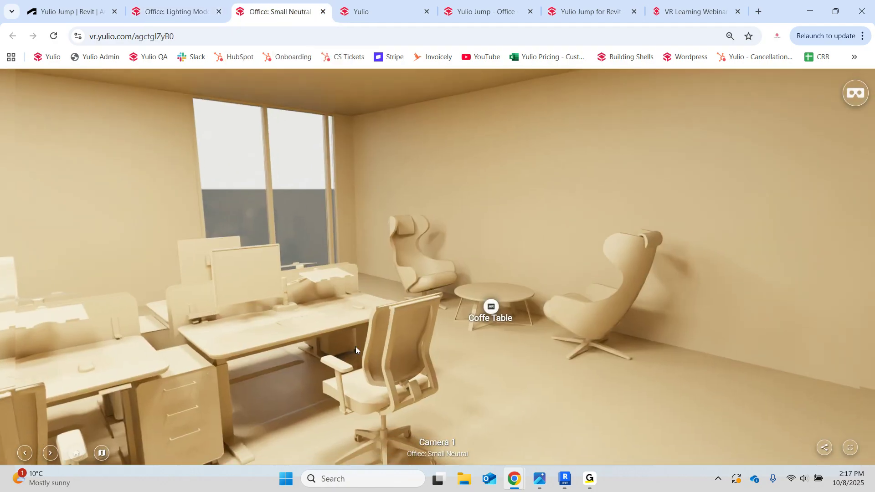
drag(355, 346, 337, 312)
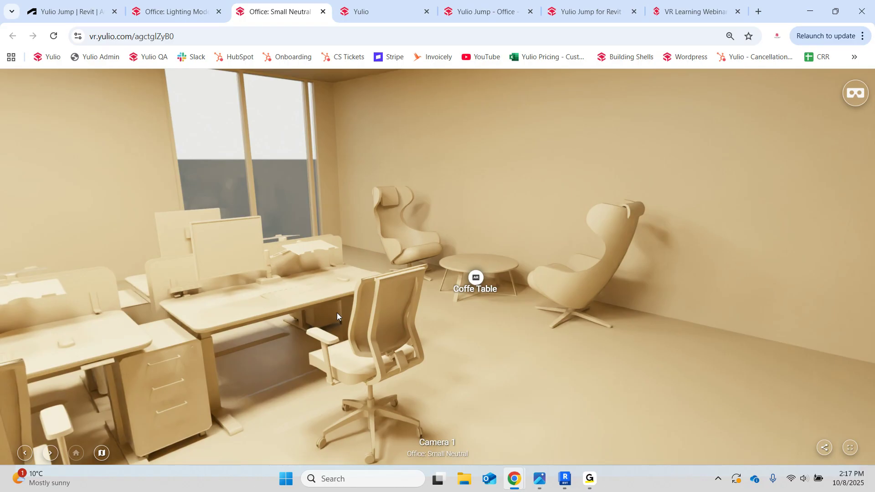
drag(337, 312, 346, 351)
drag(379, 289, 346, 297)
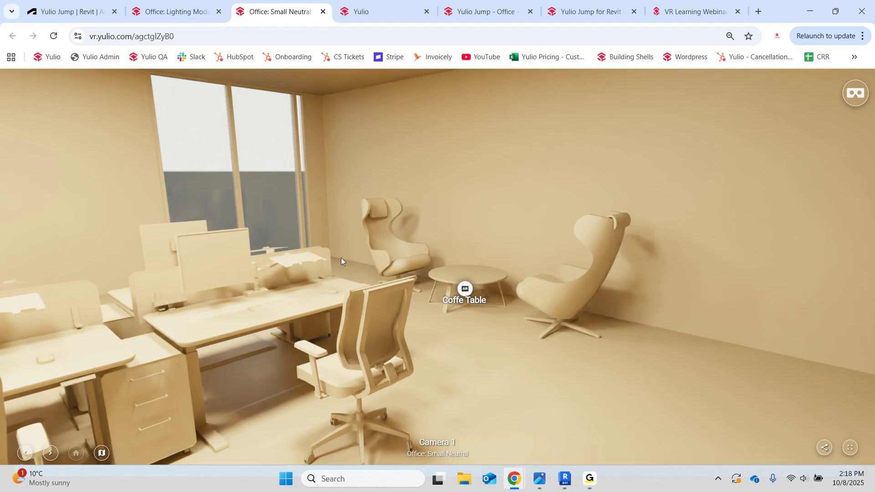
click(174, 11)
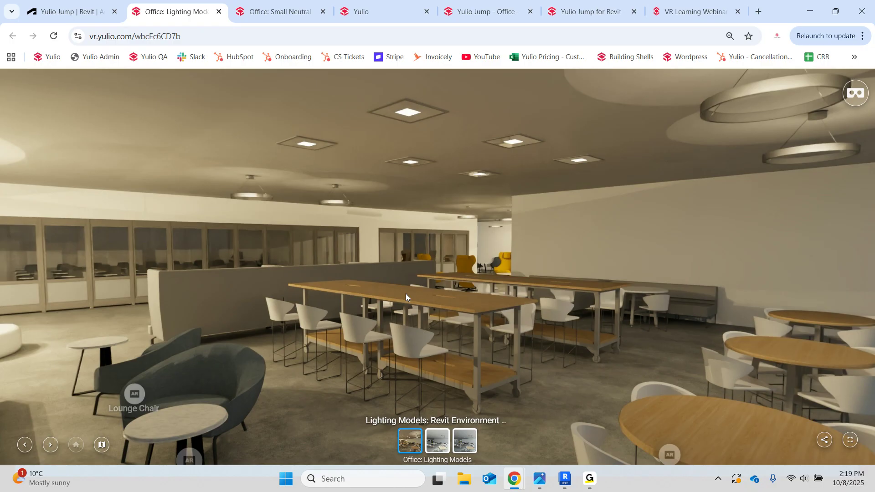
- Switch to Revit and create a model group named #yulioar="chairs and table" from the middle round table and its two nearest chairs in Camera 1
click(572, 481)
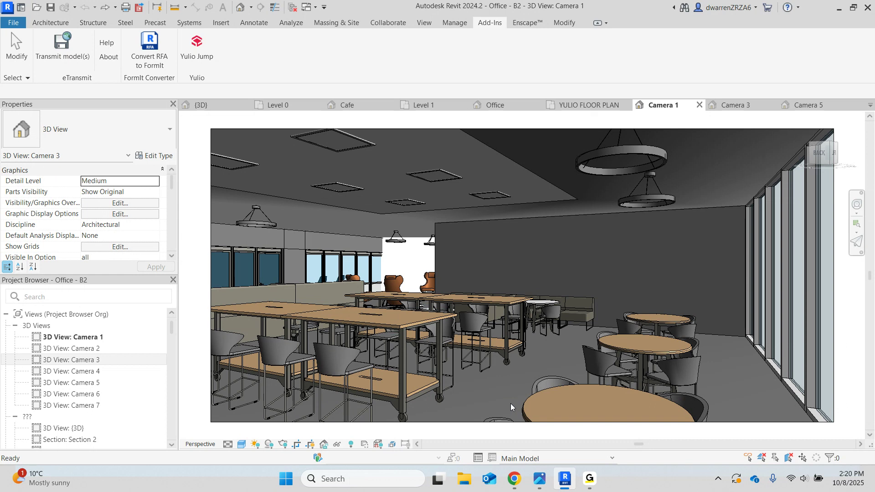
click(633, 422)
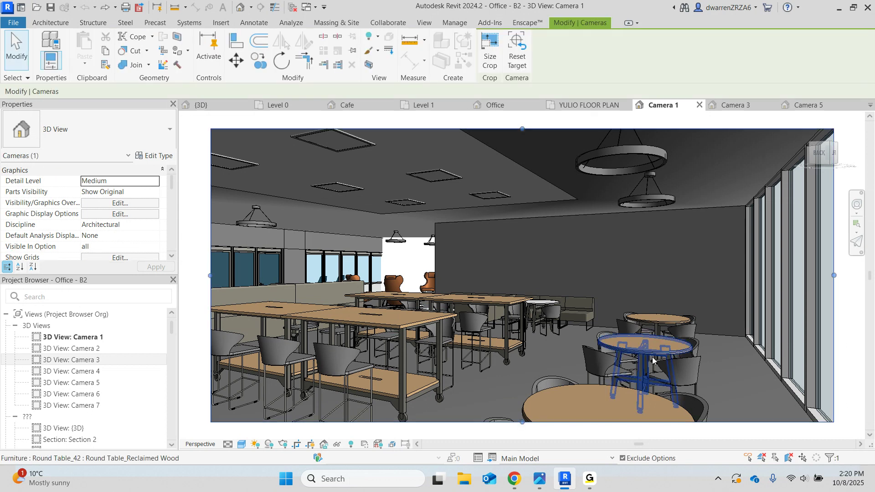
key(Escape)
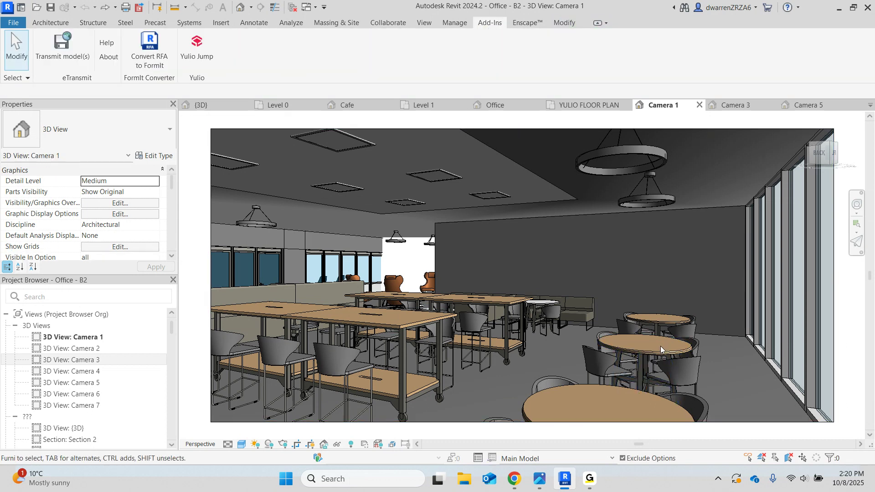
click(675, 376)
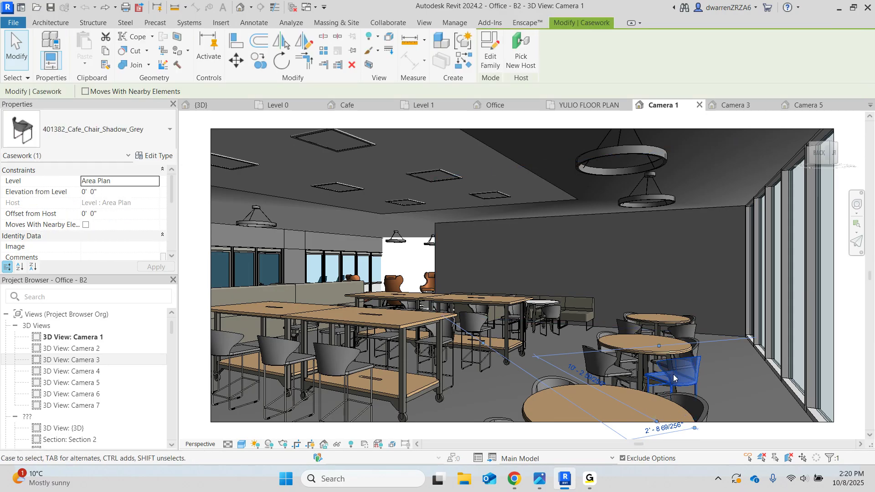
ctrl+click(675, 351)
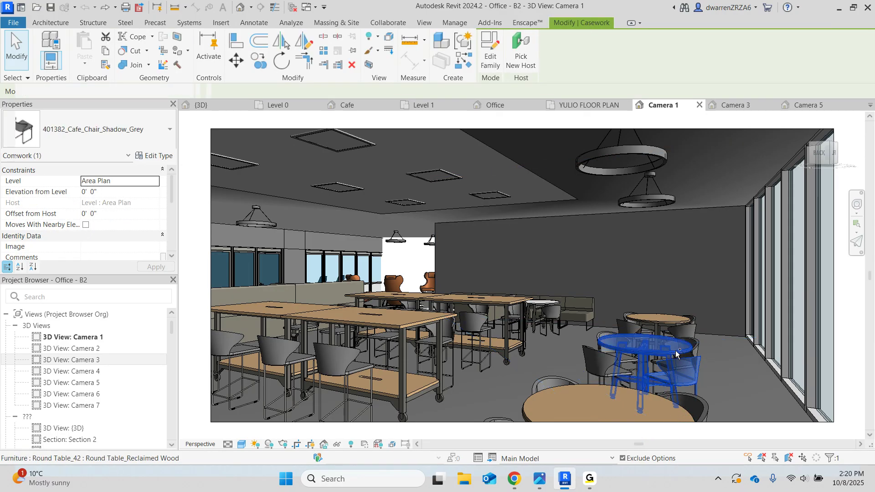
ctrl+click(611, 369)
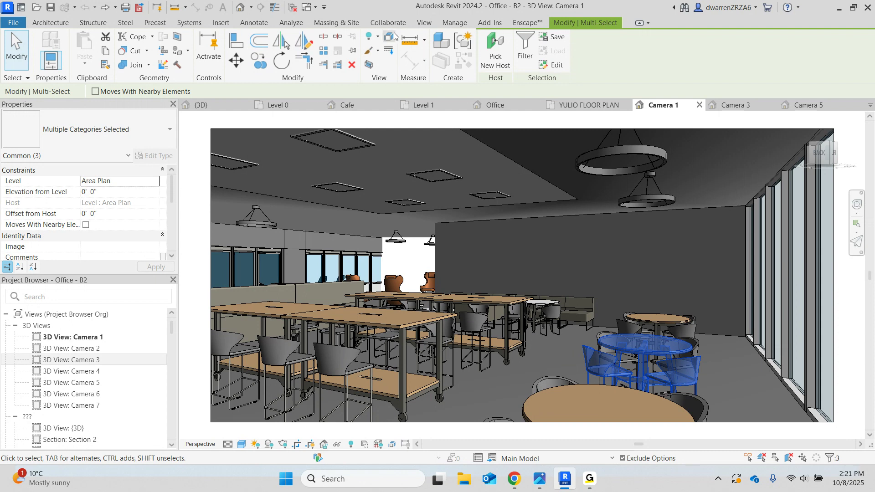
click(465, 41)
key(BackSpace)
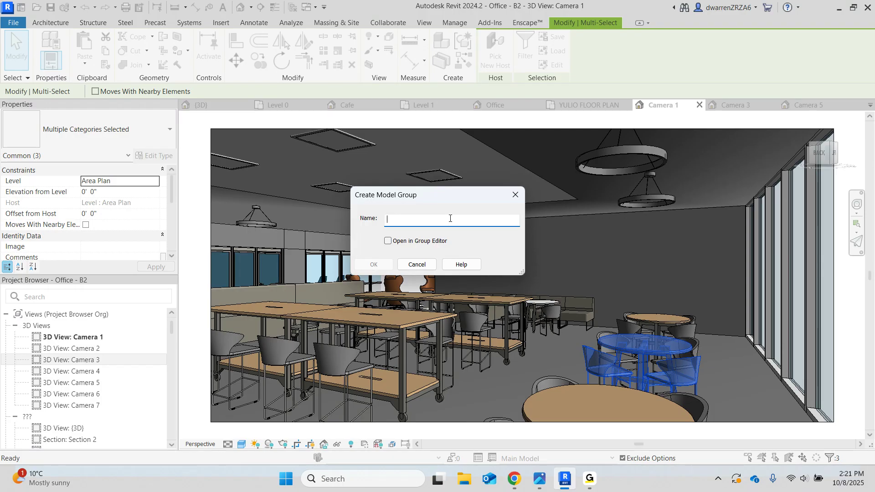
text(#yulioar=")
text(chairs and table")
click(373, 265)
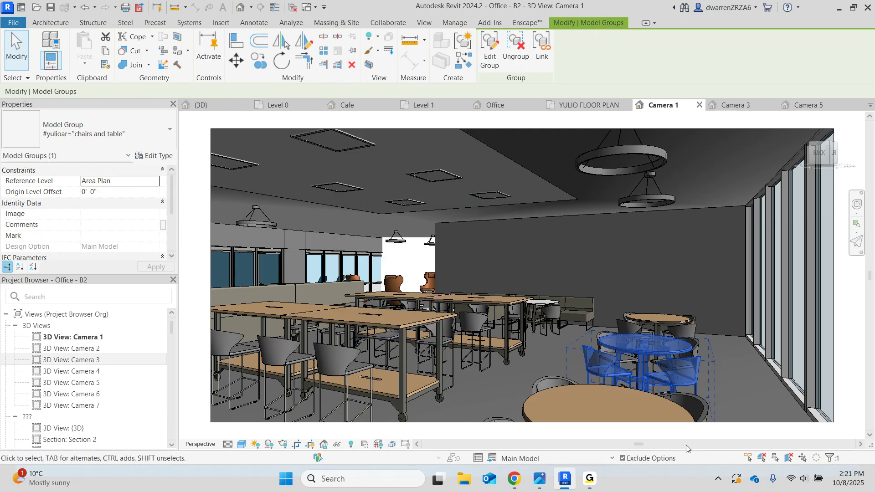
key(Escape)
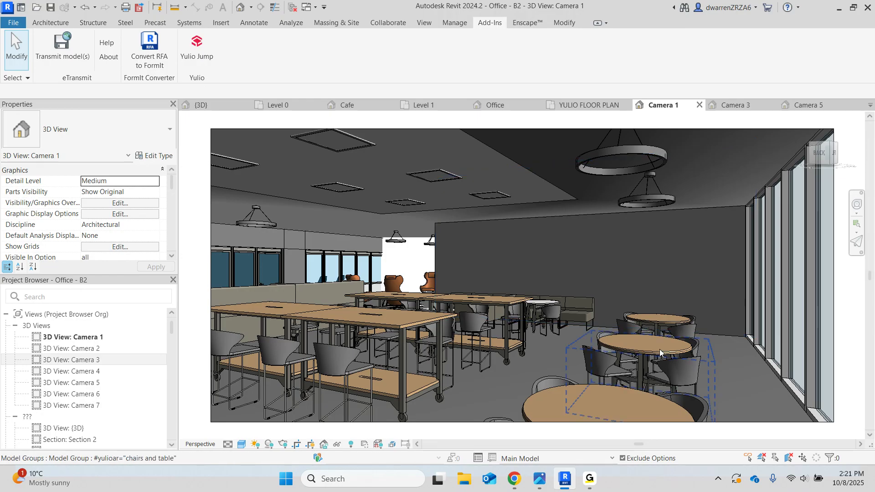
- Compare the grouped round table and chairs with the ungrouped tall cafe chair and standing conference table by selecting each
click(606, 367)
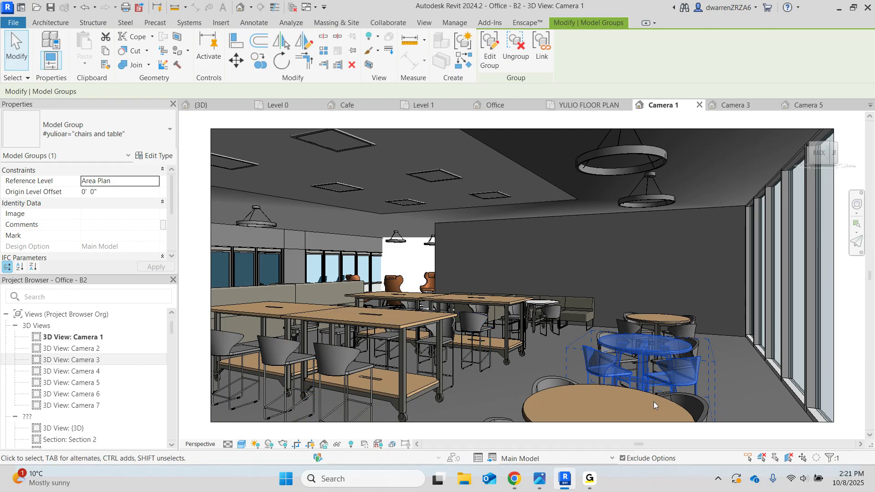
key(Escape)
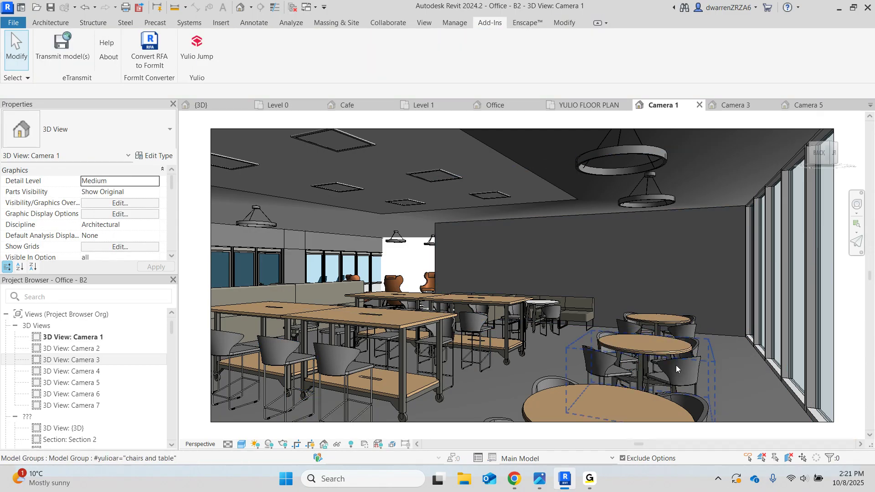
click(333, 374)
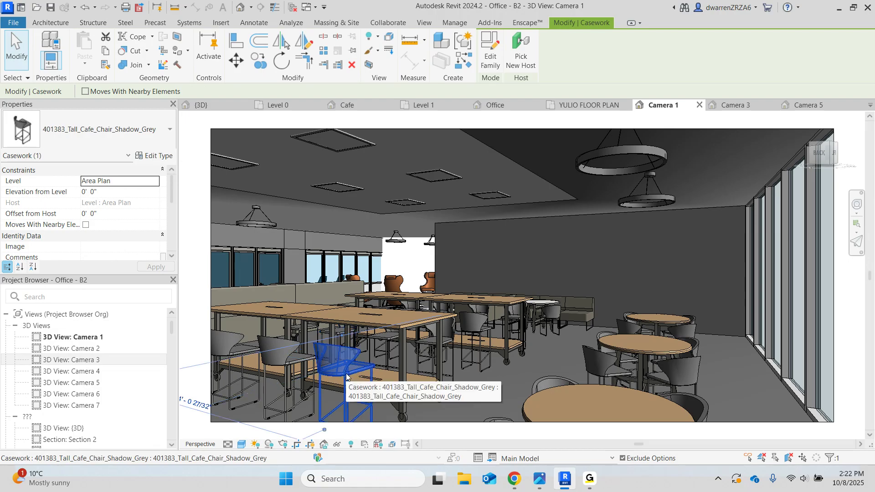
click(389, 326)
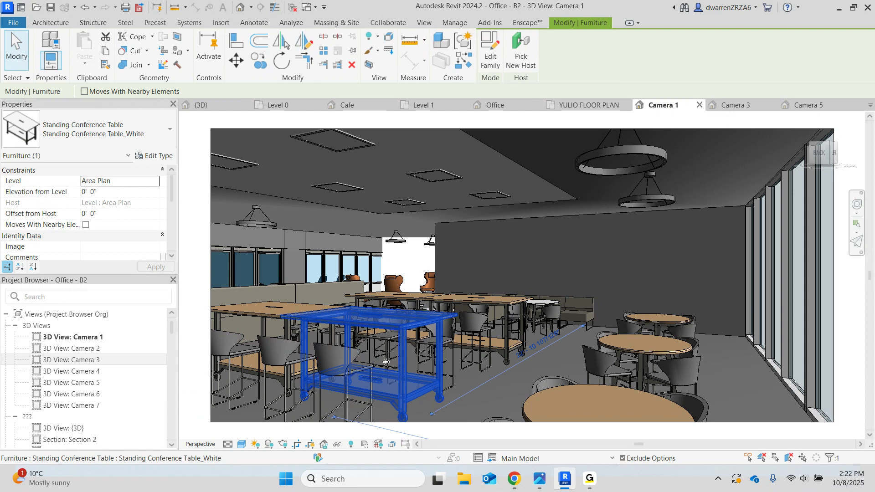
click(665, 354)
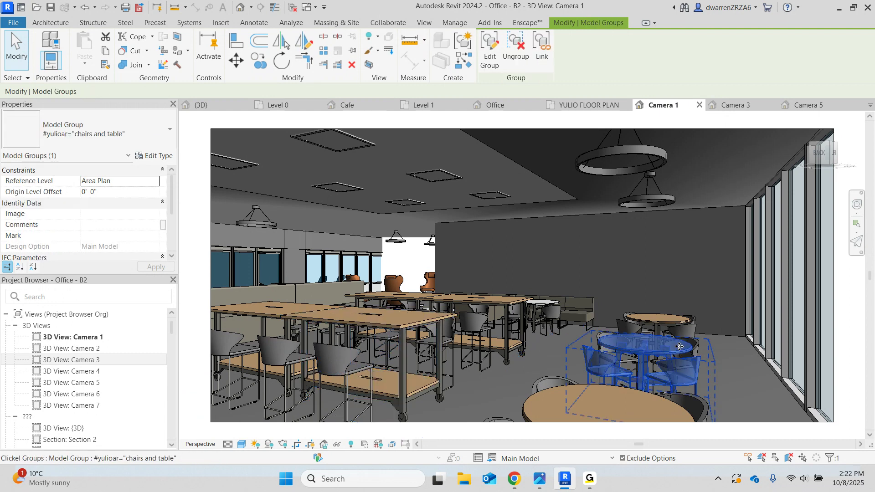
key(Escape)
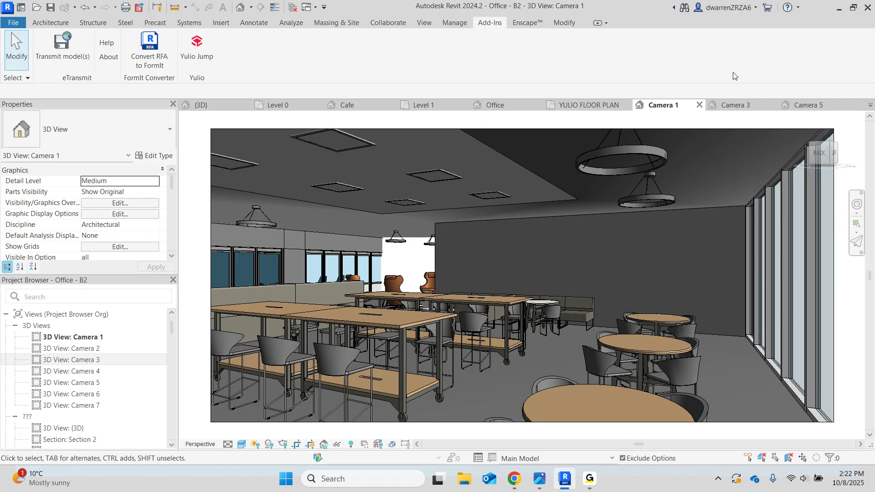
- Launch the Yulio Jump plugin, check its project types, and switch to Photos to compare the 2D perspective and 360 Beach House images
click(199, 57)
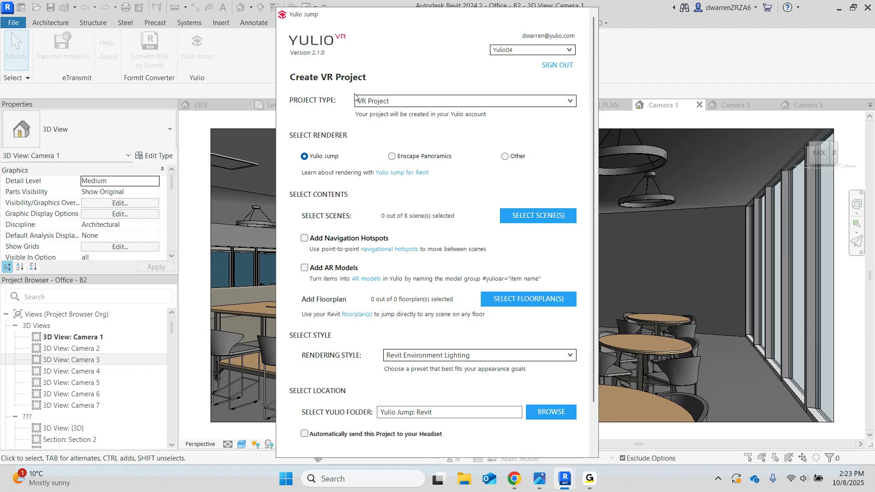
click(403, 102)
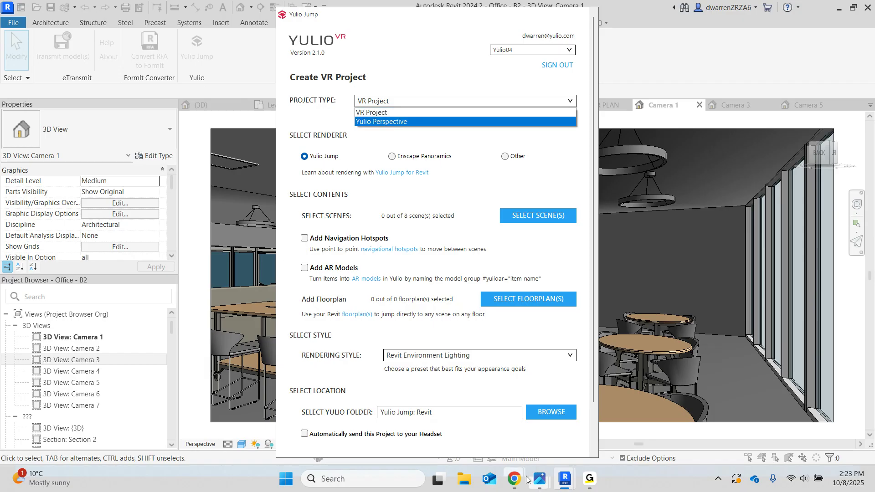
click(539, 487)
click(471, 426)
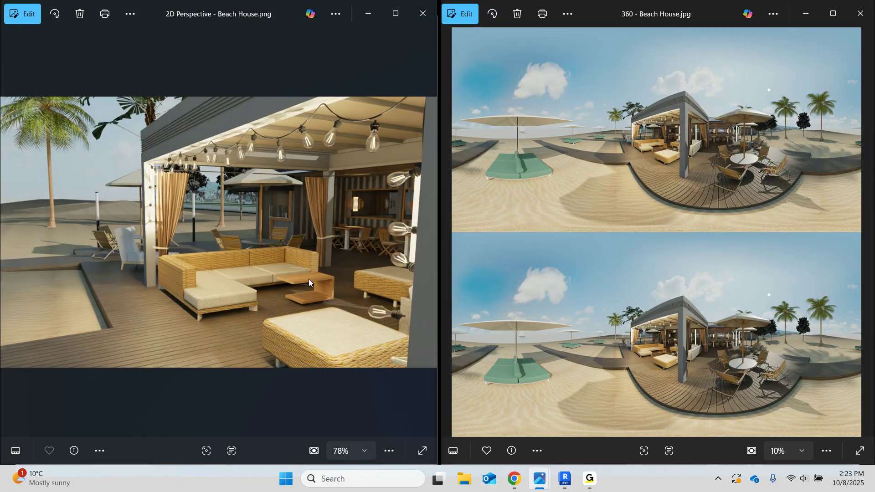
- Return to Yulio Jump in Revit, review the project type options, and choose VR Project
click(565, 486)
click(406, 102)
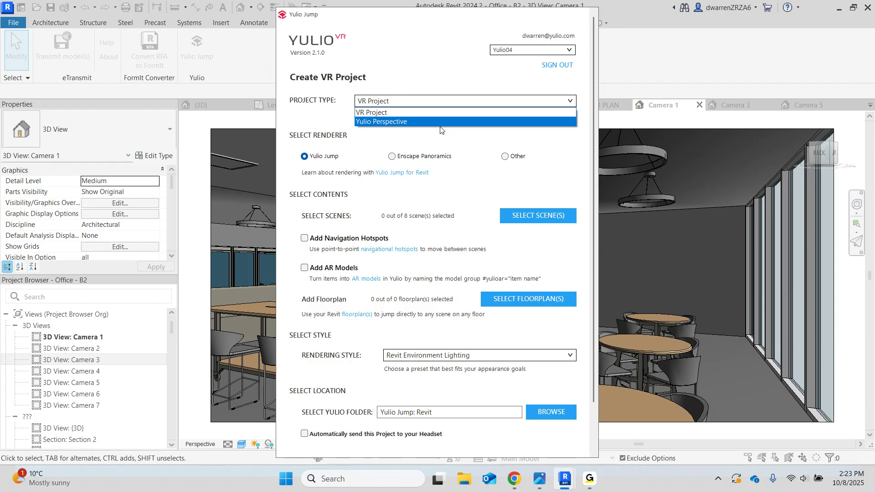
click(417, 113)
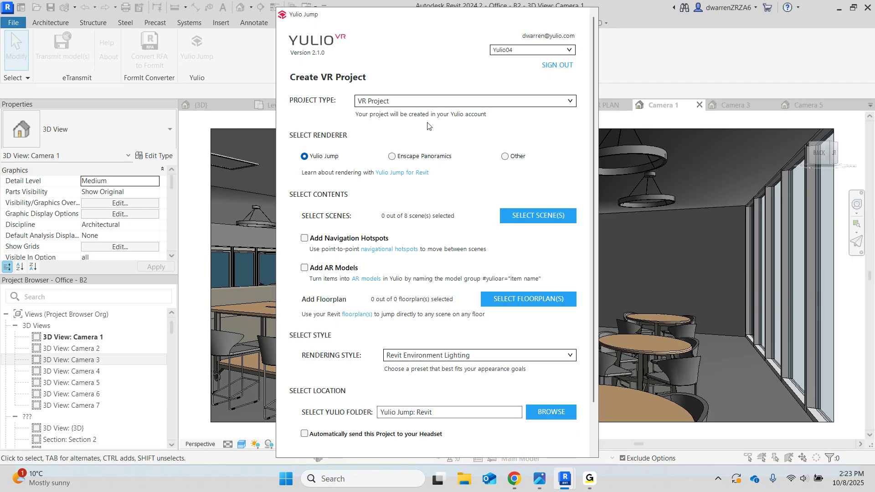
click(410, 102)
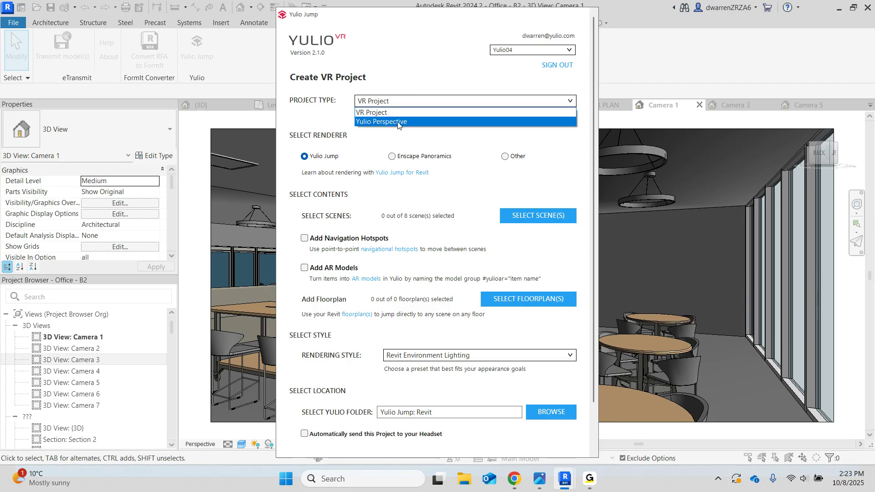
click(379, 113)
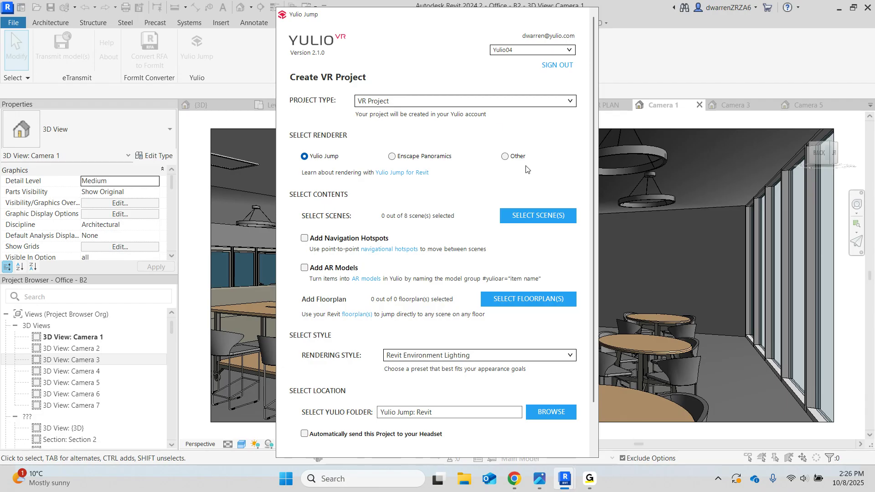
- Check the Enscape Panoramas renderer options, return to the Yulio Jump renderer, and select Camera 1 and Camera 2 as the project's scenes
click(431, 160)
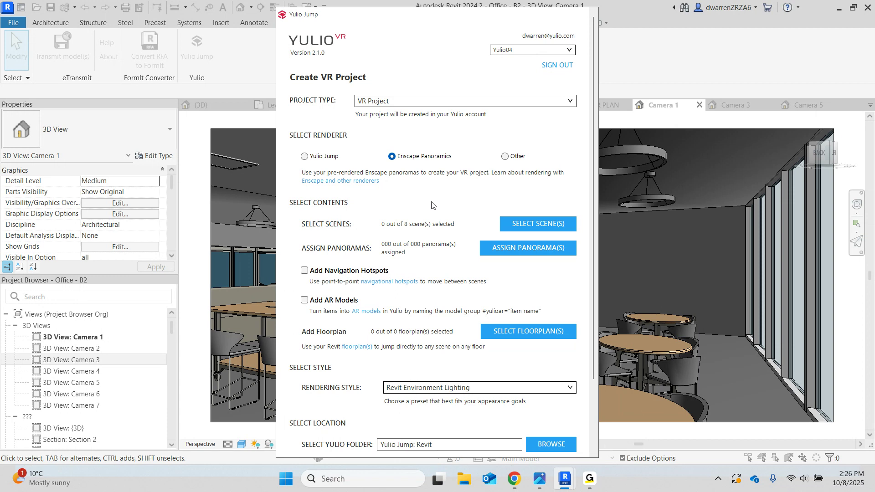
click(319, 156)
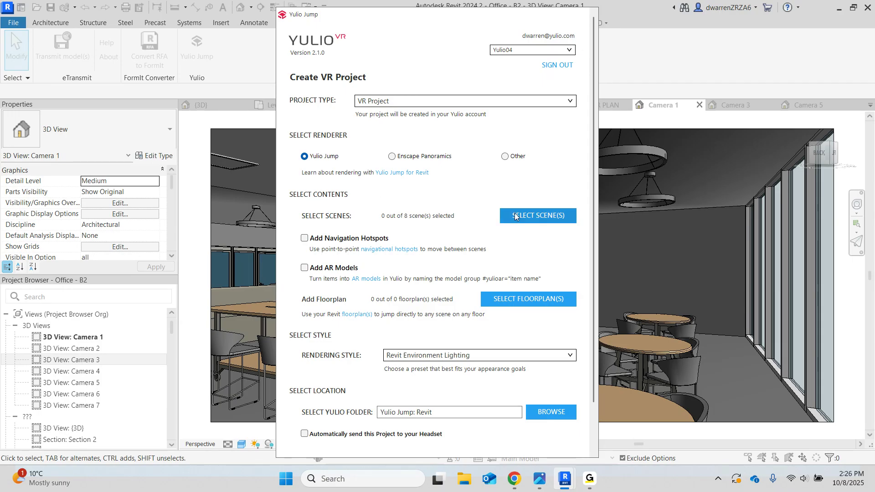
click(542, 218)
click(355, 178)
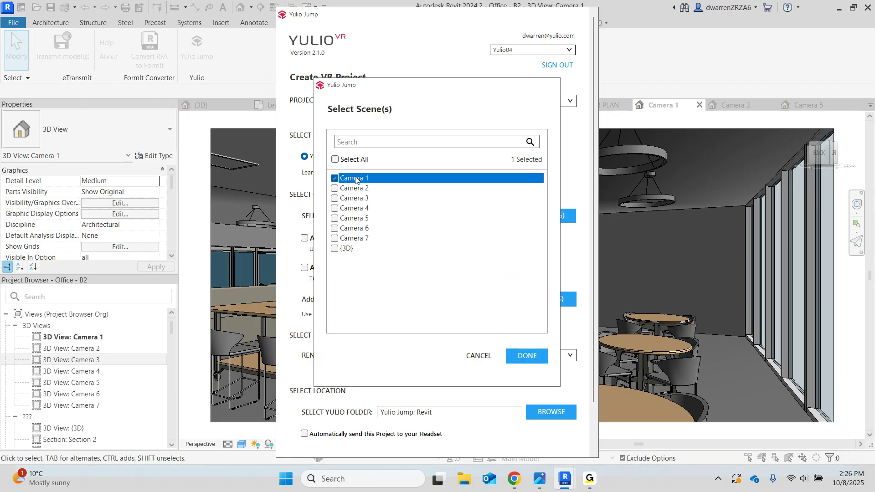
click(358, 189)
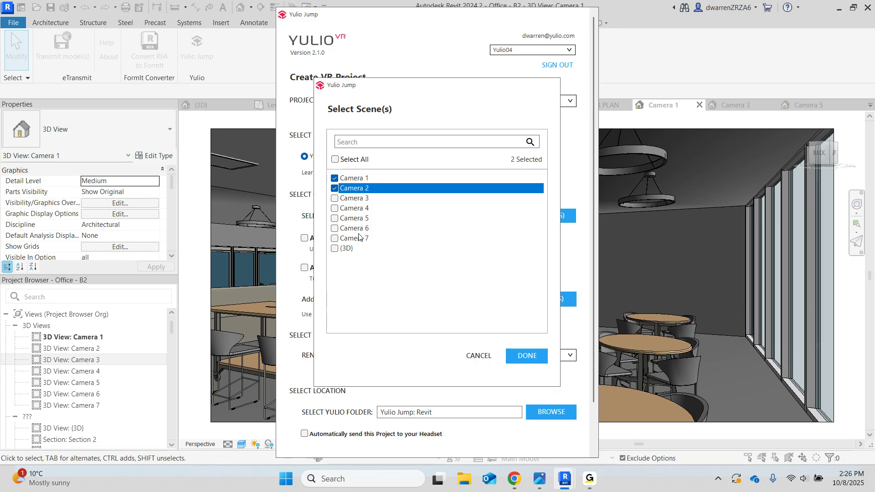
click(523, 362)
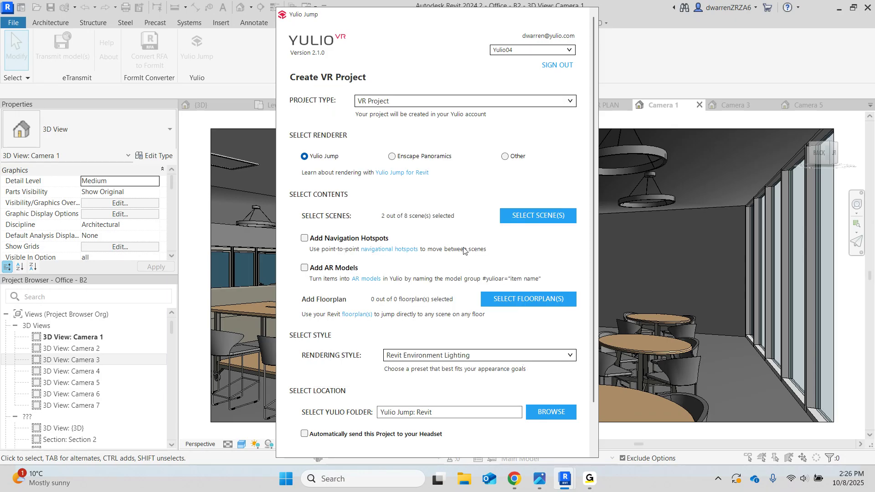
- Check the options for the Other renderer and set the project's renderer to Enscape Panoramas
click(417, 157)
click(510, 156)
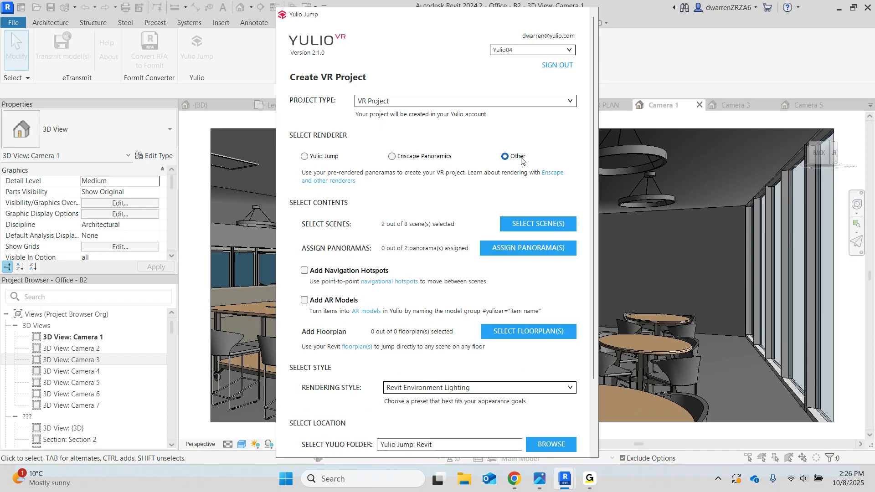
click(403, 158)
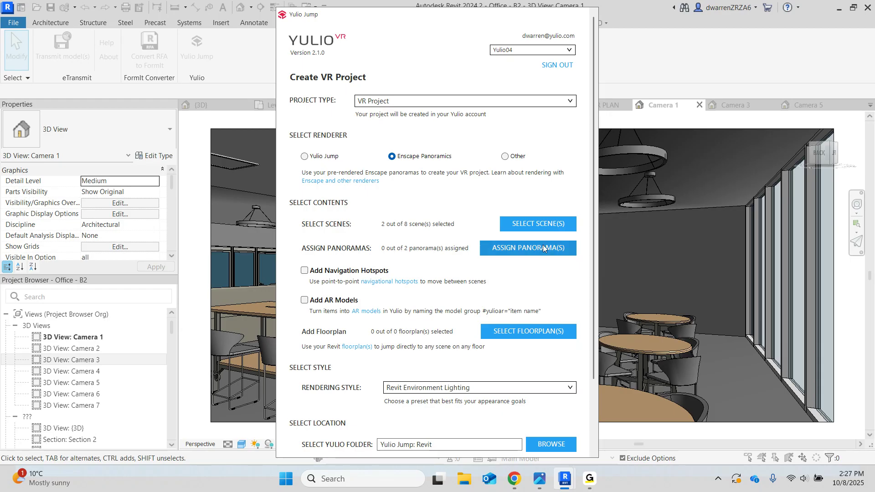
- Assign the pre-rendered Enscape panoramas Camera 1.jpg and Camera 2.jpg to the Camera 1 and Camera 2 scenes
click(522, 248)
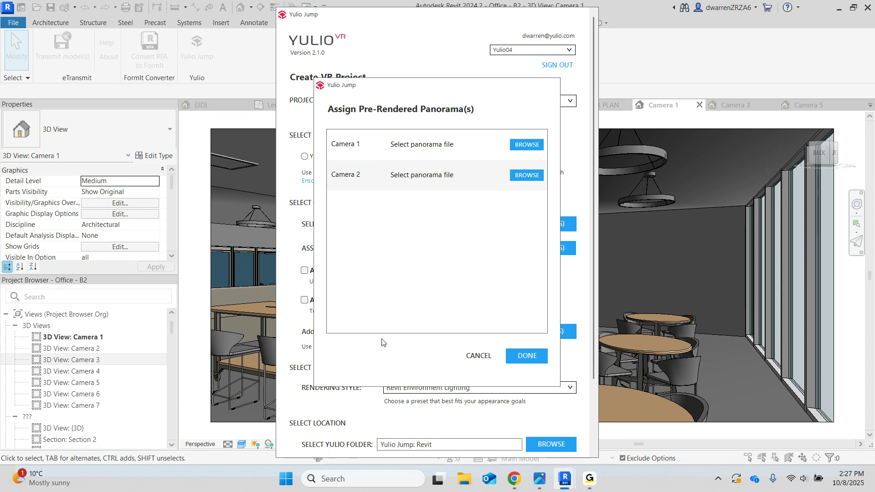
click(529, 145)
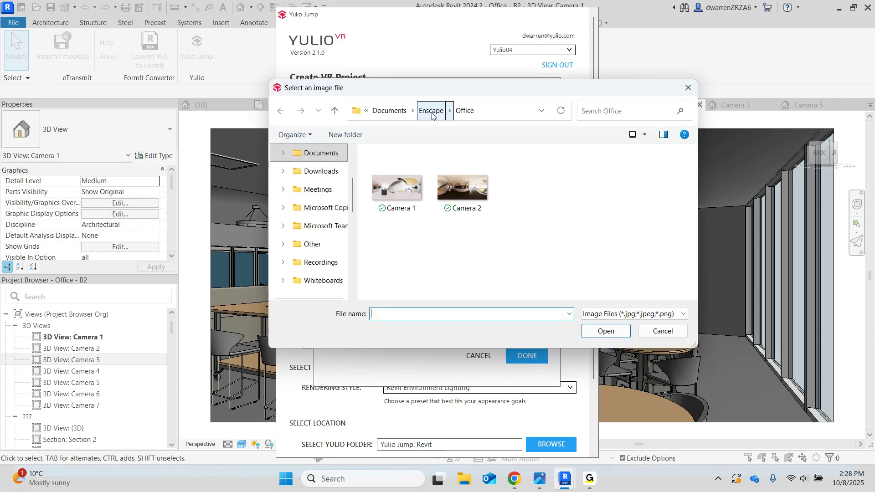
click(410, 209)
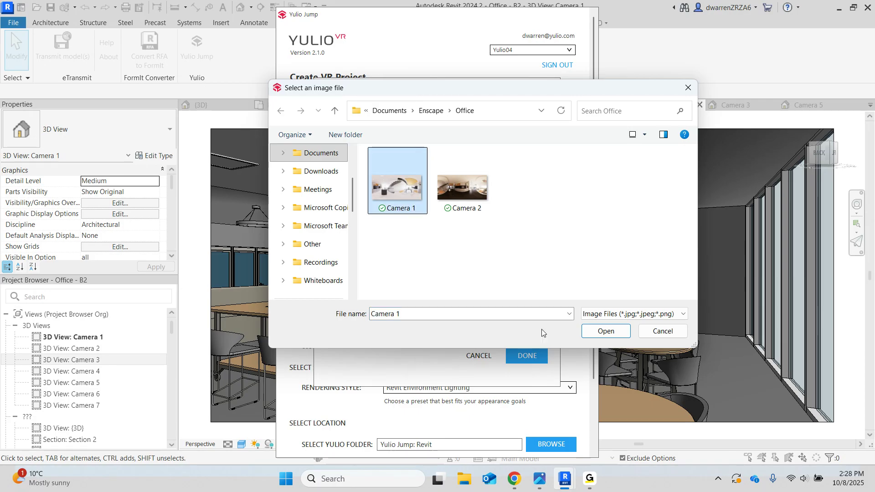
click(591, 334)
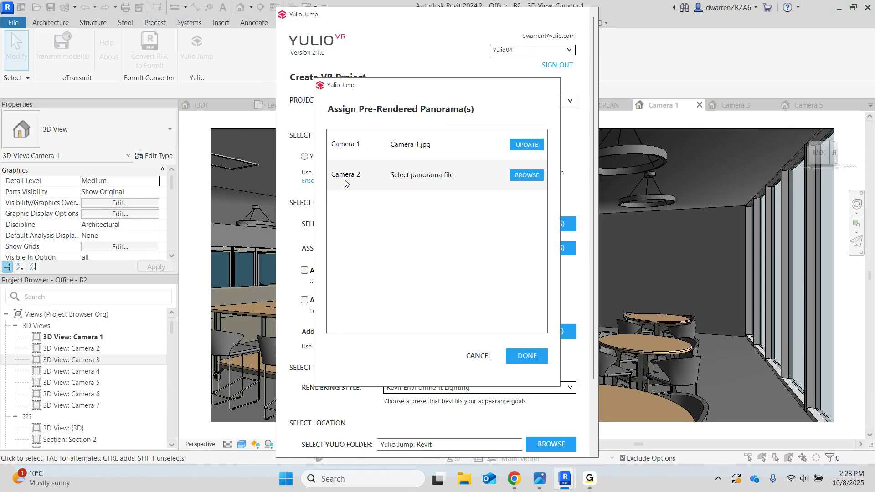
click(521, 176)
click(449, 180)
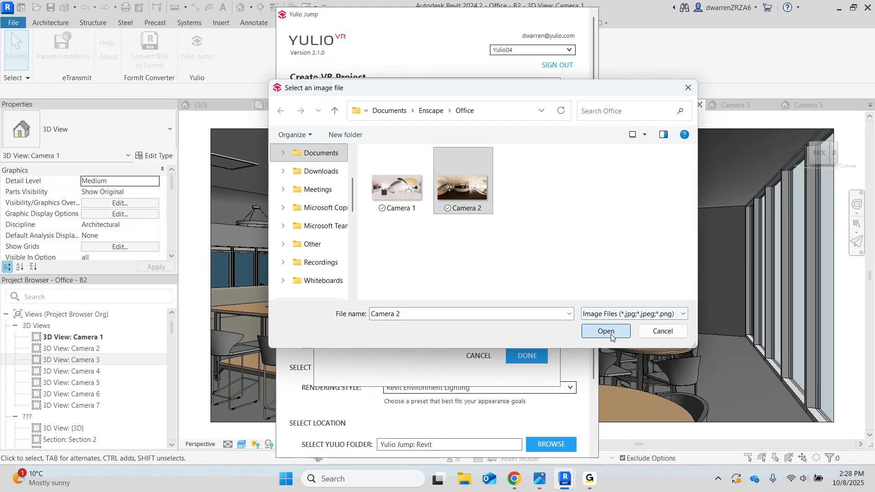
click(607, 330)
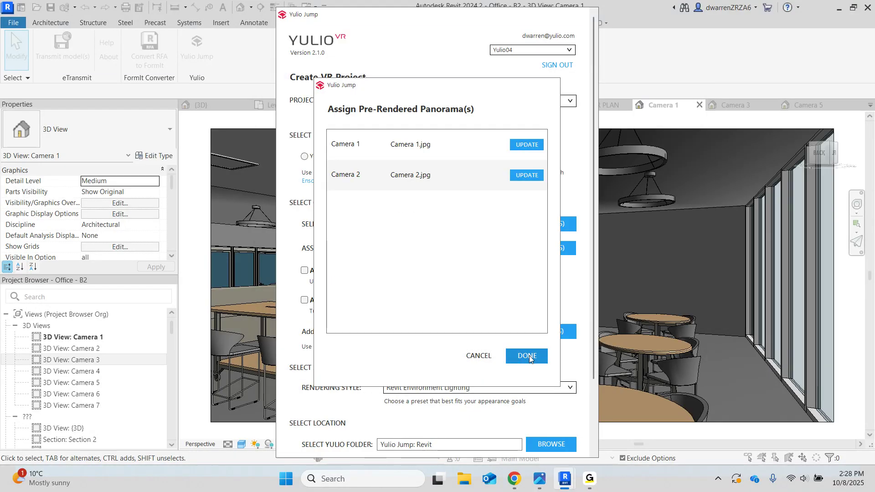
click(529, 356)
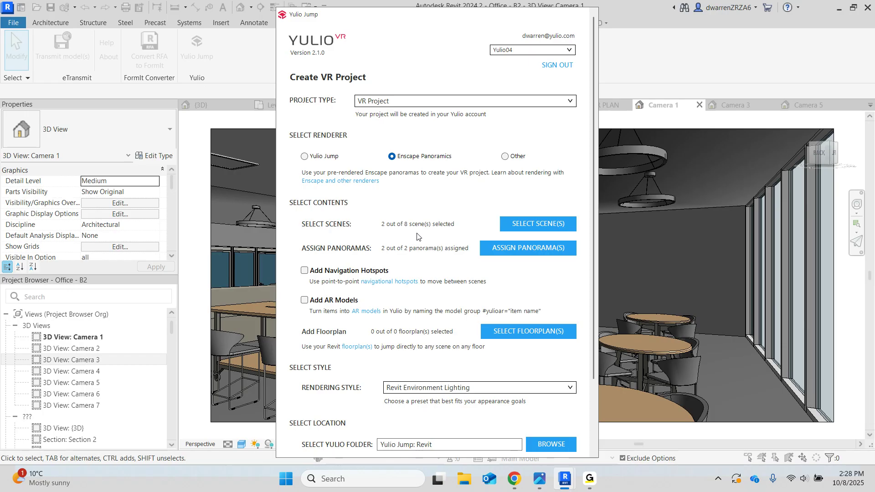
- Set the renderer to Yulio Jump and include navigation hotspots and AR models in the project
click(320, 156)
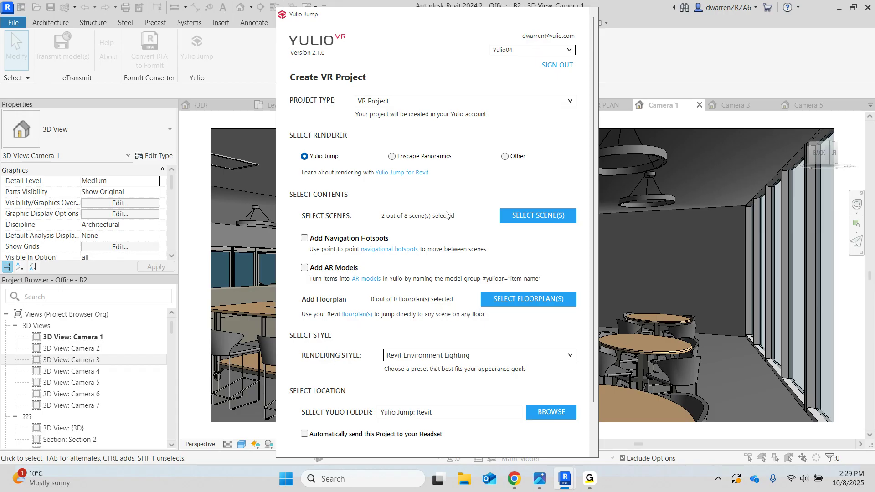
click(338, 239)
click(329, 270)
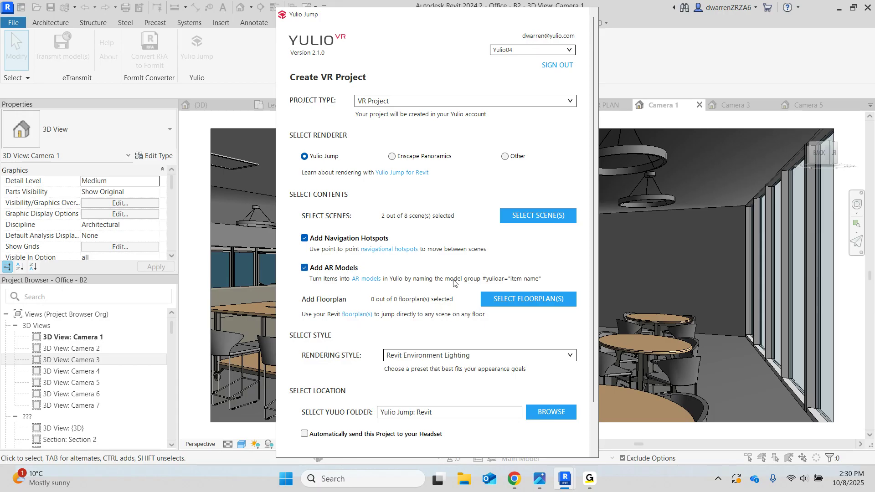
- Add YULIO FLOOR PLAN as the Area Plan level's floorplan and choose Revit Environment Lighting as the rendering style
click(524, 299)
click(339, 168)
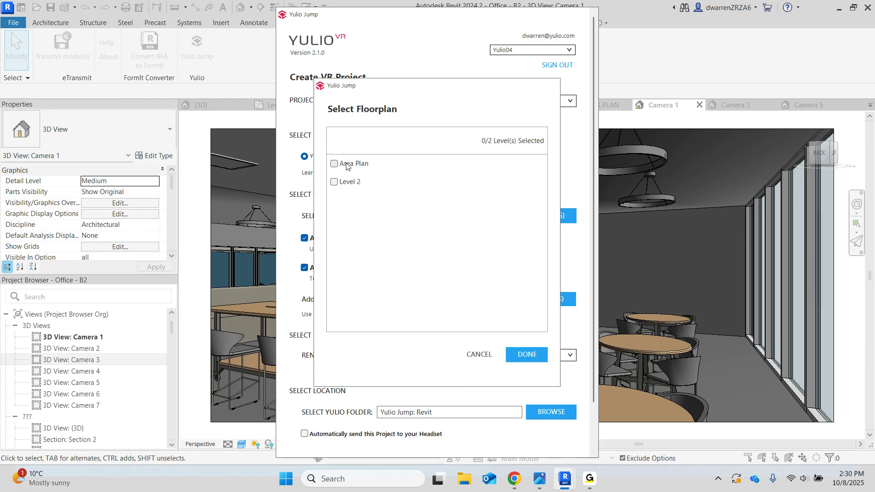
click(381, 184)
click(387, 261)
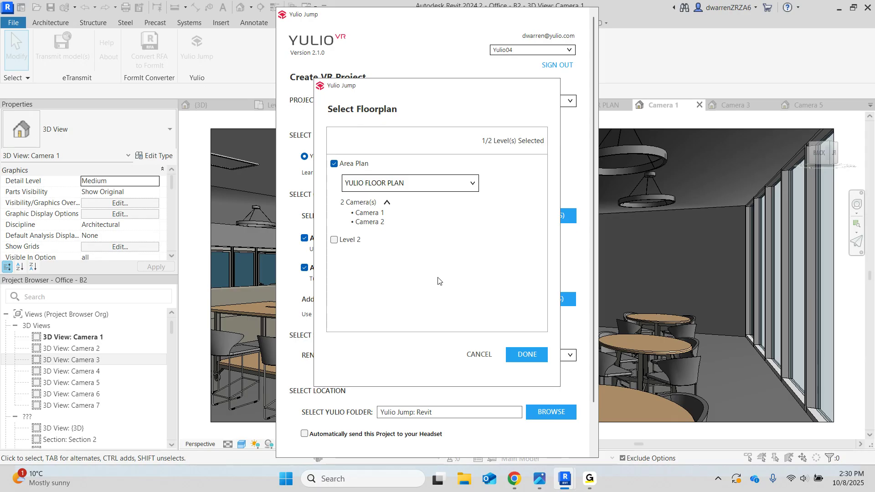
click(527, 360)
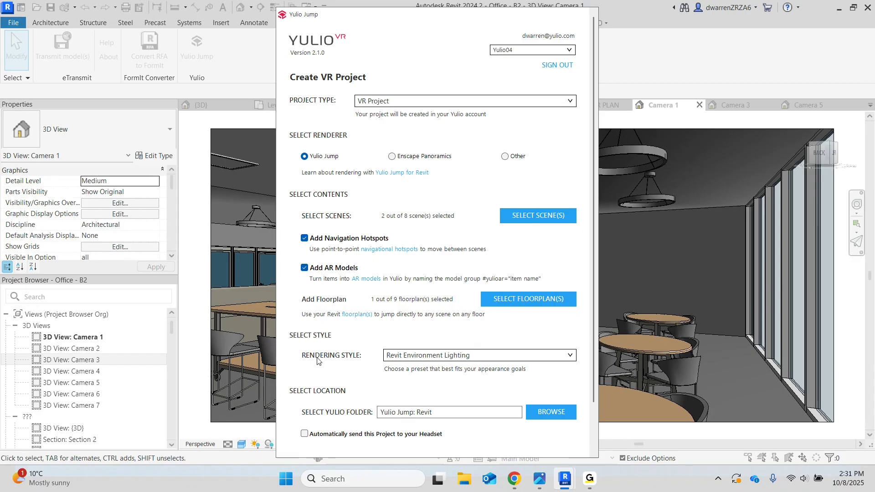
click(444, 355)
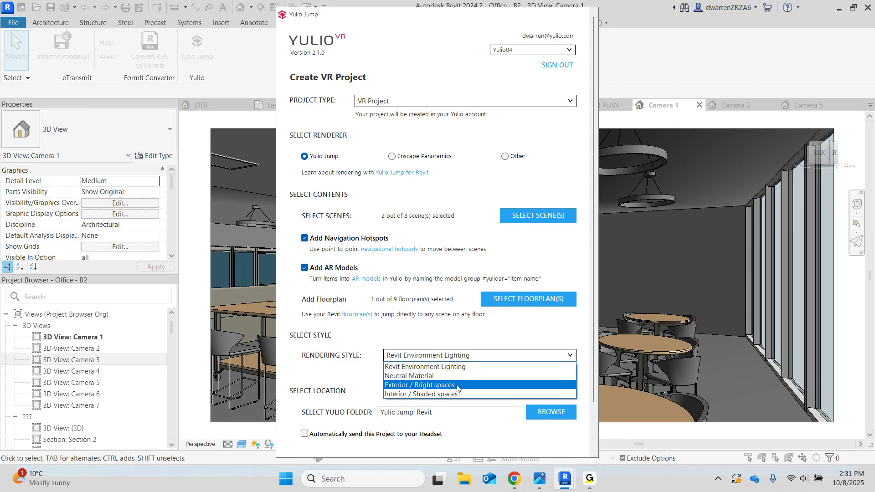
click(462, 367)
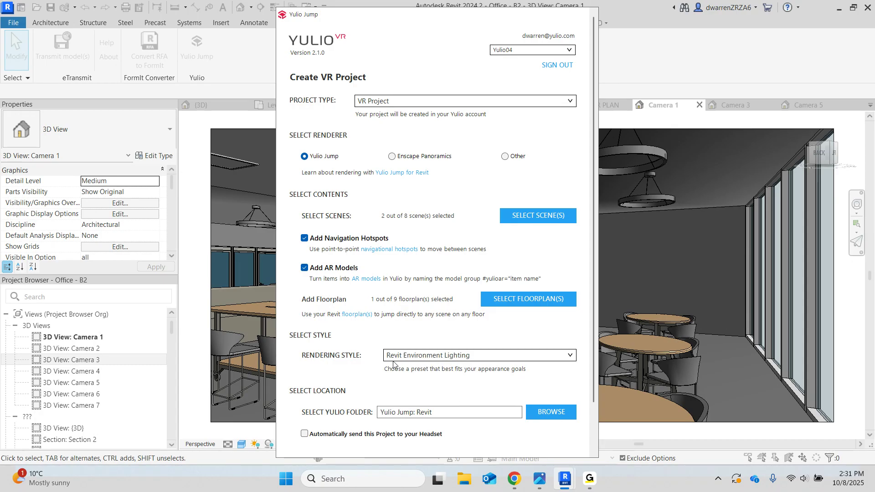
- Set the project folder to Yulio Jump: Revit and enable automatic sending of the project to the headset
scroll(362, 366, down, 3)
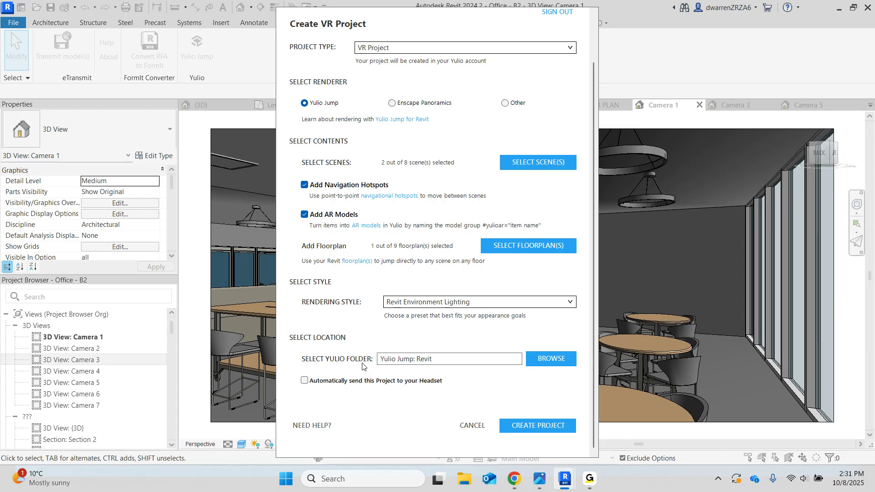
click(551, 359)
click(355, 151)
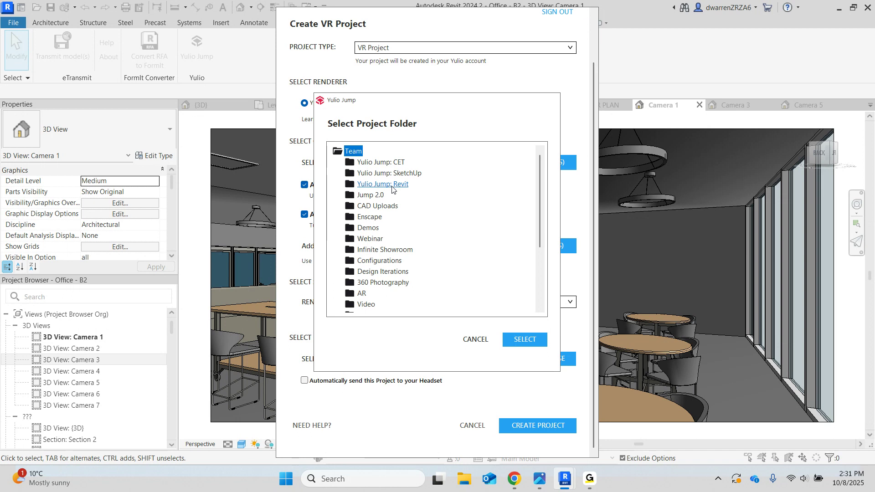
click(387, 185)
click(514, 340)
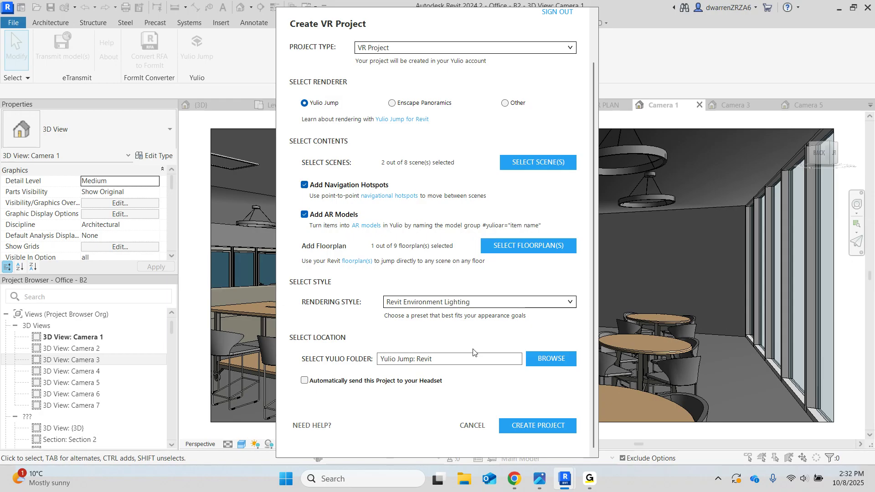
click(335, 386)
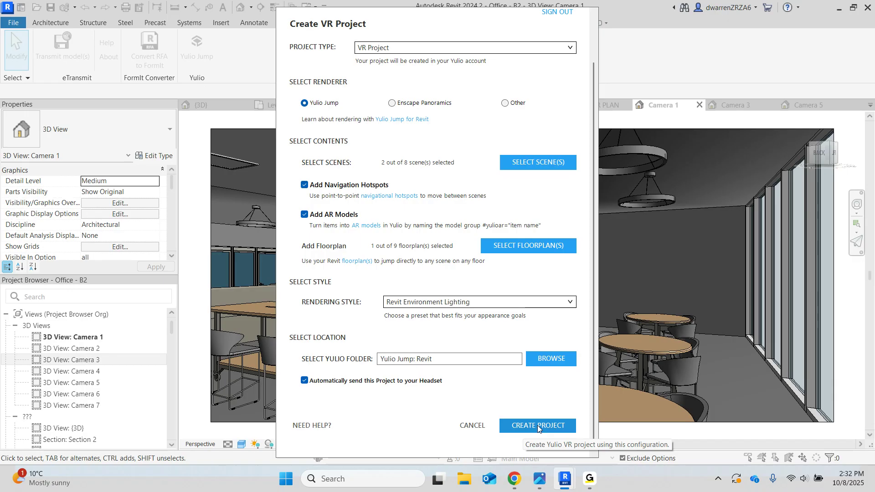
- Compare the VR Project and Yulio Perspective settings and set the project type to Yulio Perspective
scroll(538, 241, up, 2)
click(421, 101)
click(420, 86)
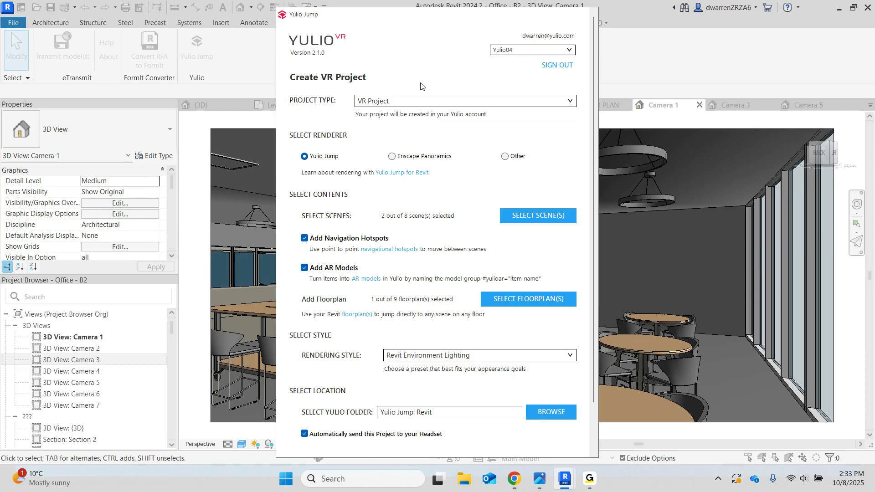
click(414, 102)
click(417, 121)
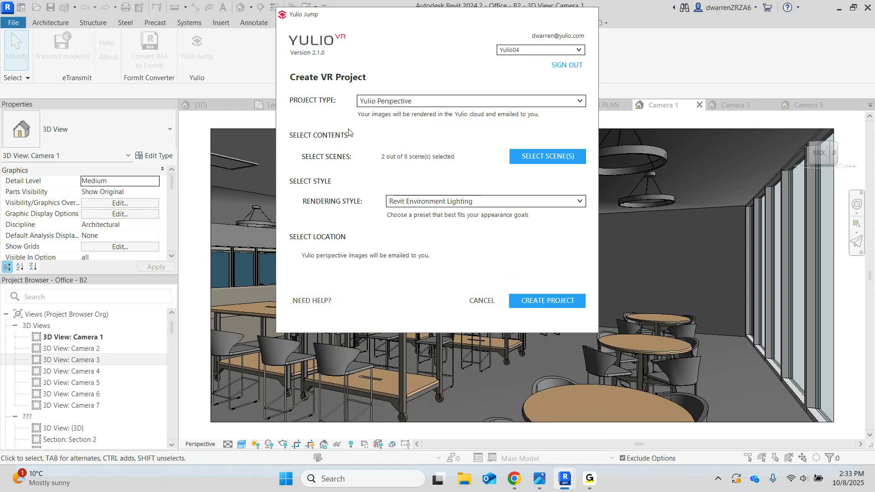
click(408, 102)
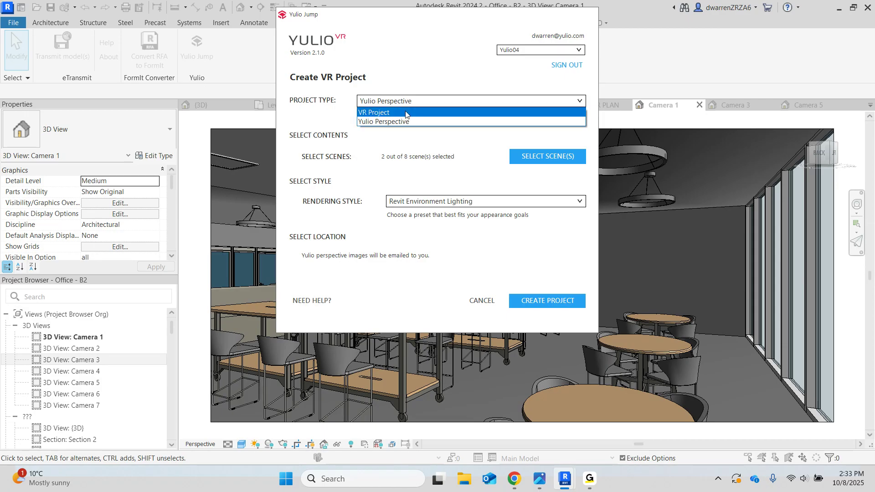
click(405, 113)
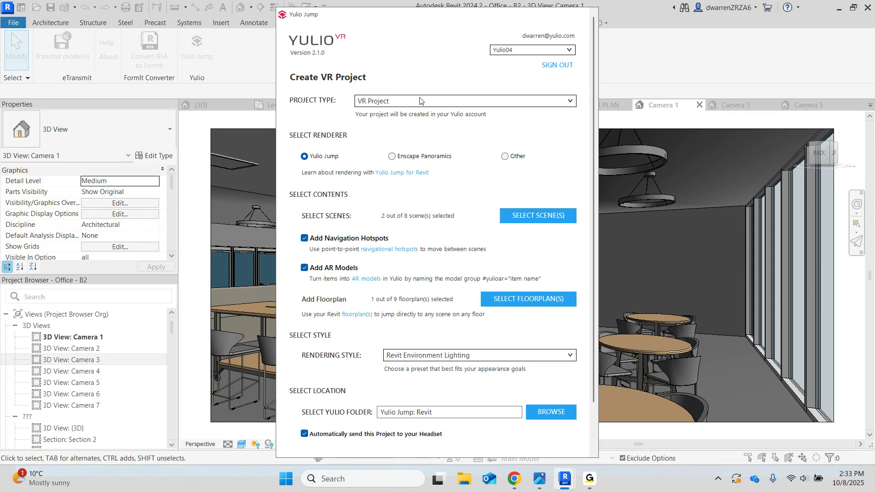
click(420, 100)
click(412, 124)
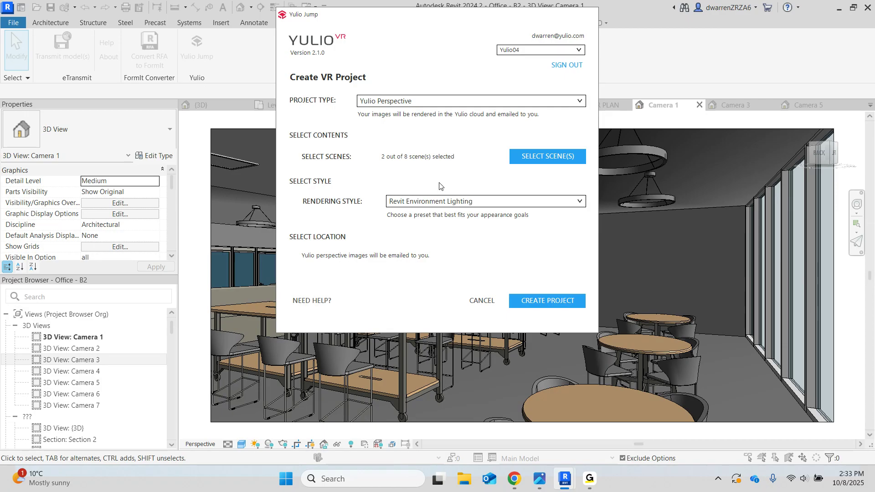
- Add two more camera scenes to the Yulio Perspective project's scene selection
click(534, 155)
click(344, 138)
click(345, 146)
click(526, 293)
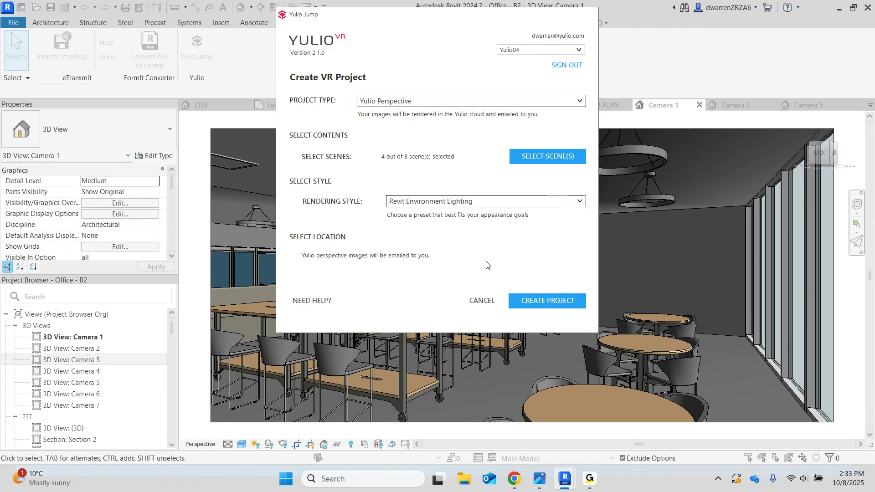
- Choose Revit Environment Lighting as the perspective rendering style, then cancel the project without creating it
click(465, 201)
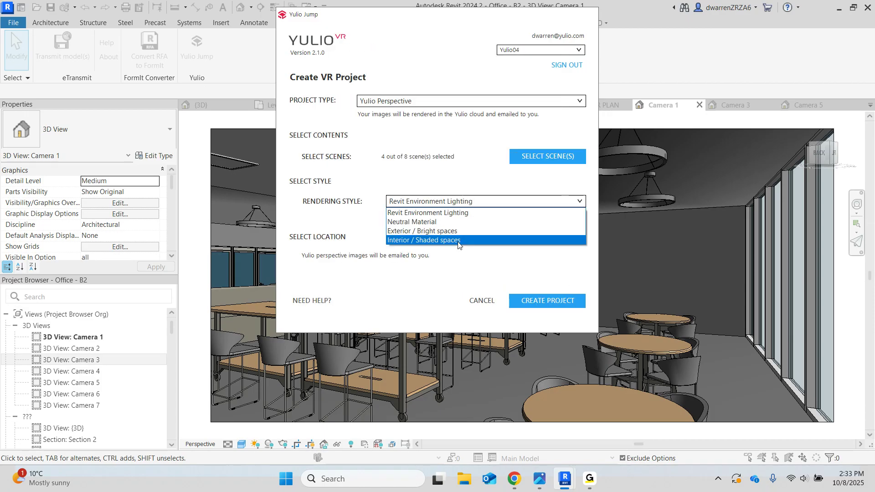
click(462, 213)
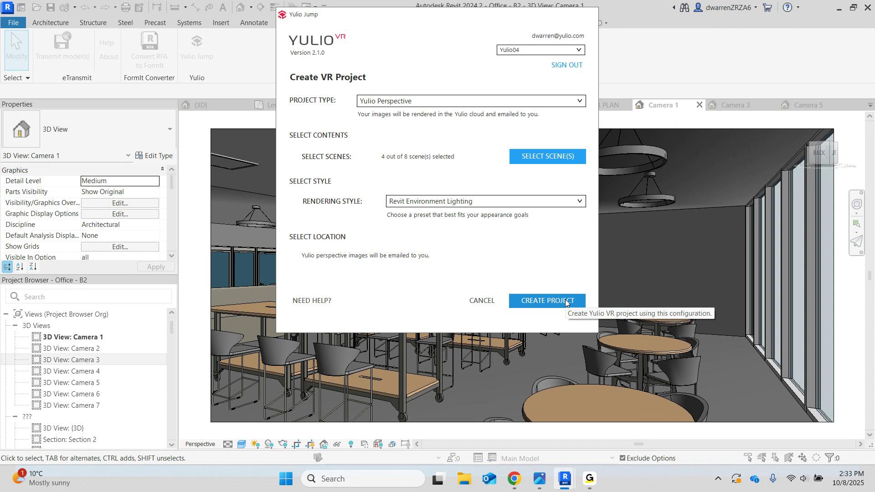
click(482, 300)
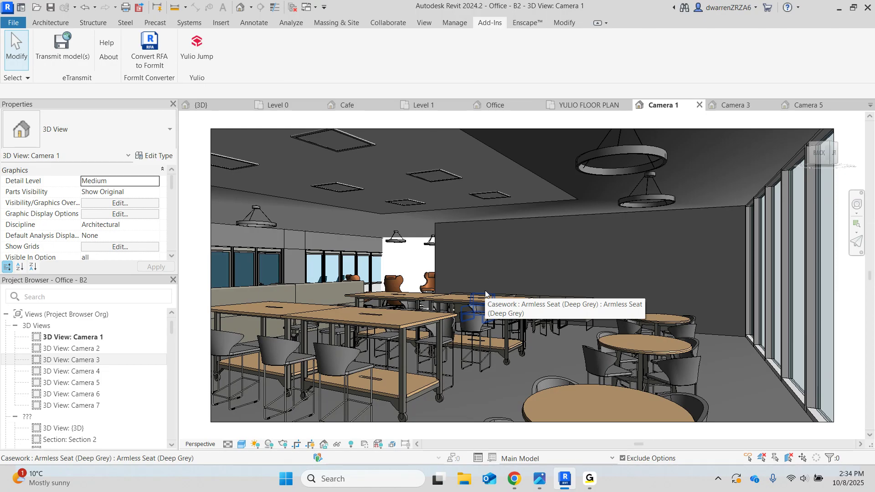
- Review the Horizon 06 model's {3D}, Level 0, Cafe and Level 1 views, ending in the Office camera view
click(211, 106)
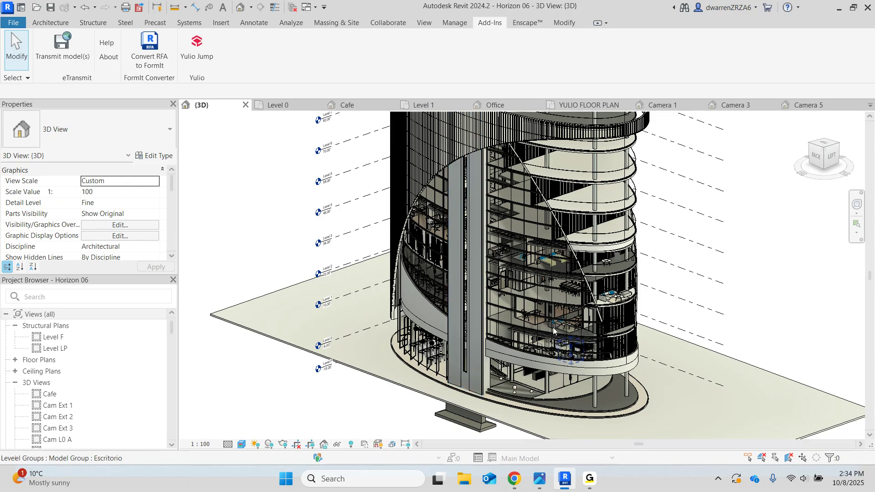
click(279, 106)
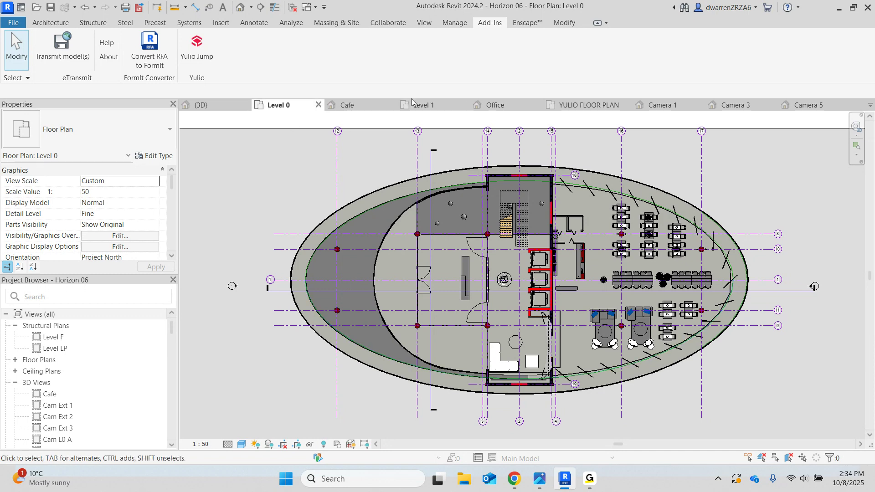
click(375, 105)
click(436, 106)
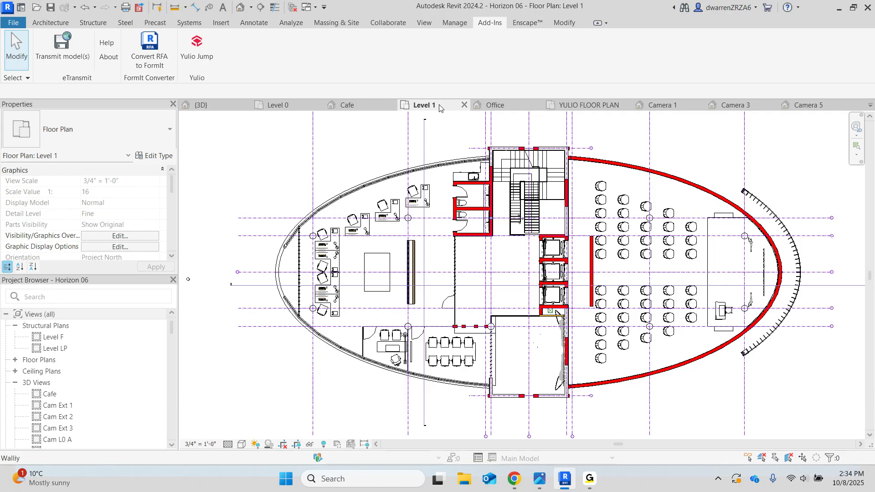
click(499, 106)
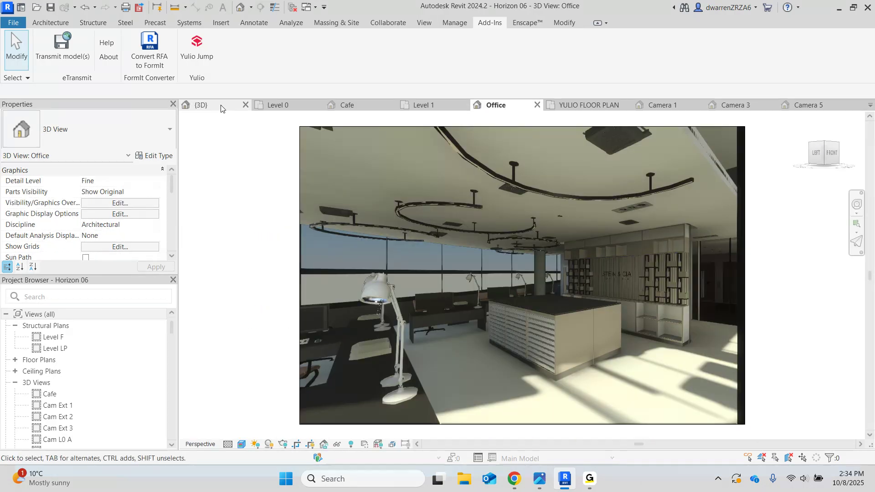
- Launch Yulio Jump for the Horizon 06 model and include navigation hotspots and AR models in the VR project
click(207, 51)
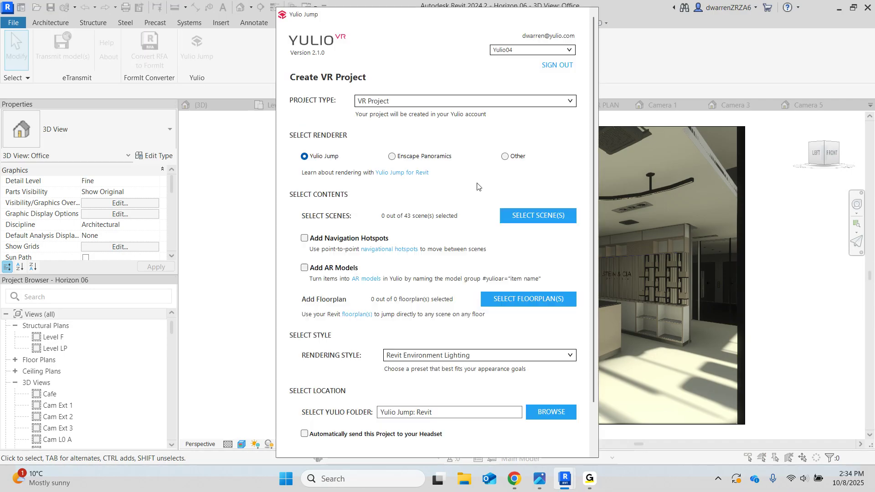
scroll(399, 276, down, 2)
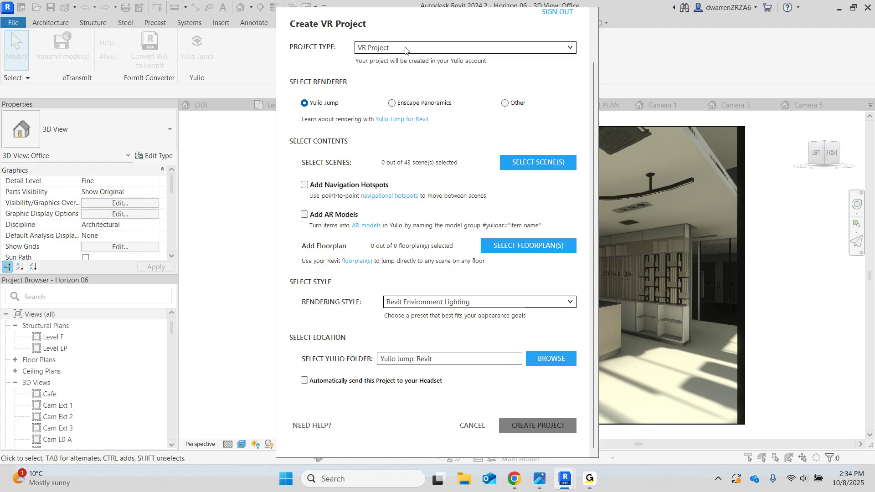
click(340, 186)
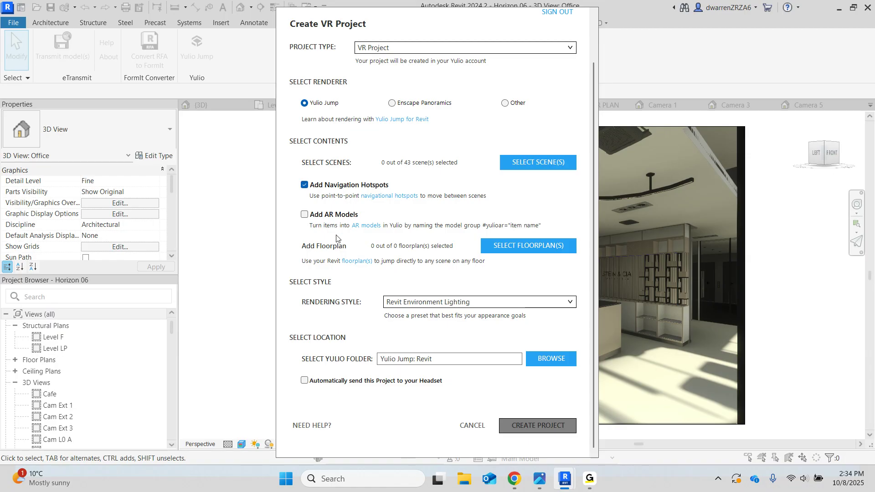
click(345, 216)
- Select the Cafe and Office scenes as the contents of the VR project
click(515, 162)
click(341, 179)
click(339, 179)
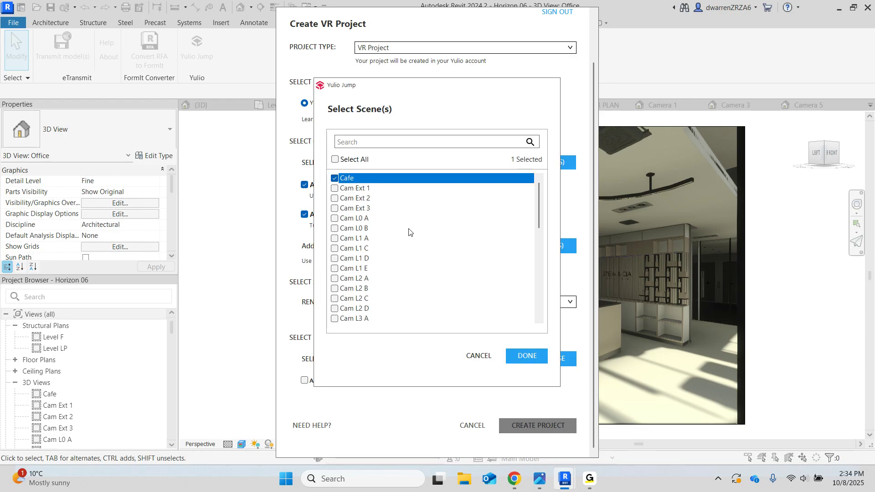
scroll(364, 227, down, 10)
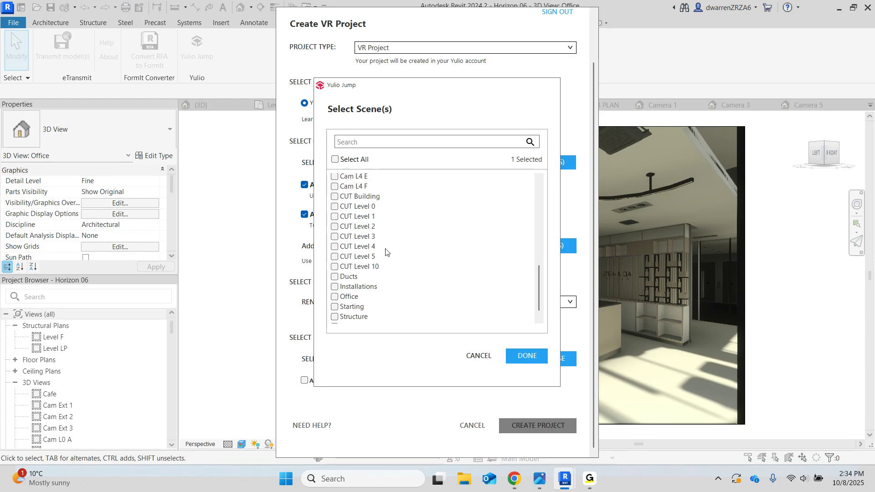
click(371, 279)
click(528, 360)
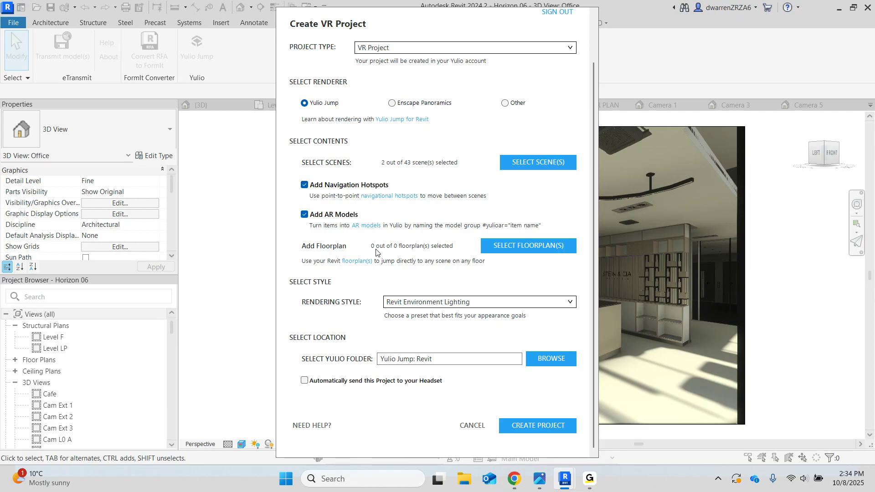
- Include Level 0 in the VR project's floorplan selection and assign the Level 0 floorplan to it
click(519, 253)
scroll(392, 228, down, 3)
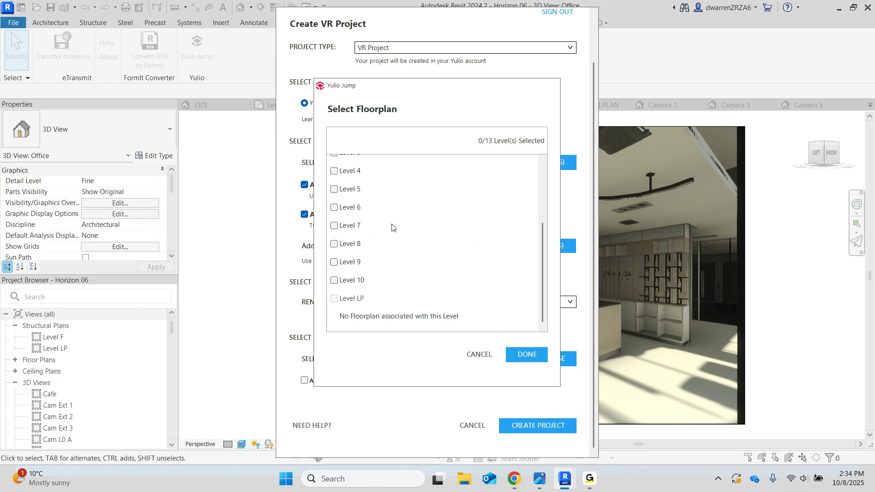
scroll(423, 265, up, 3)
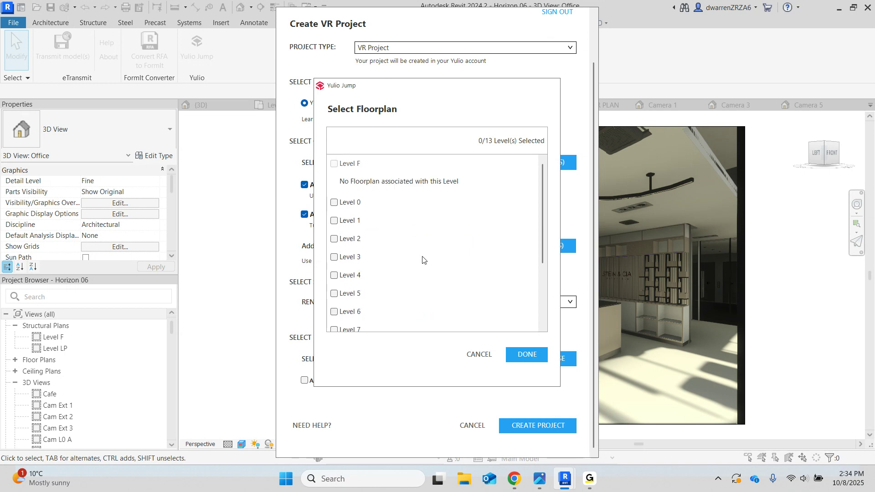
scroll(416, 267, down, 3)
scroll(392, 282, up, 3)
click(344, 206)
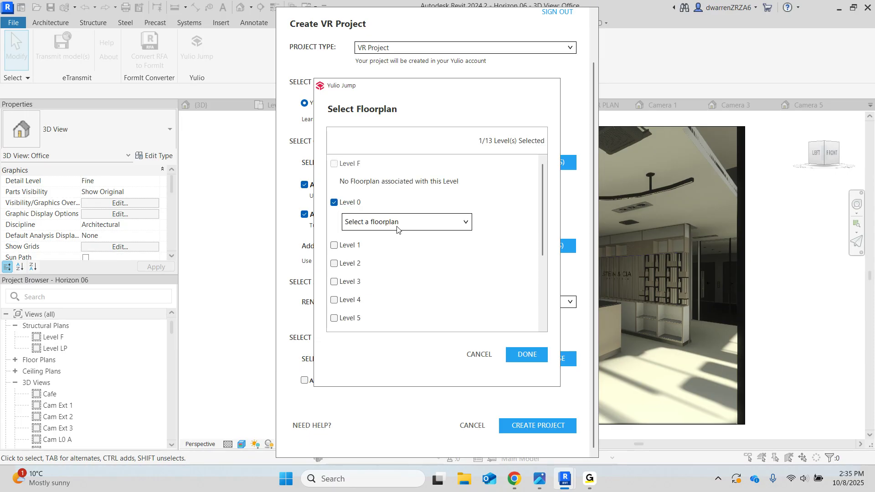
click(399, 228)
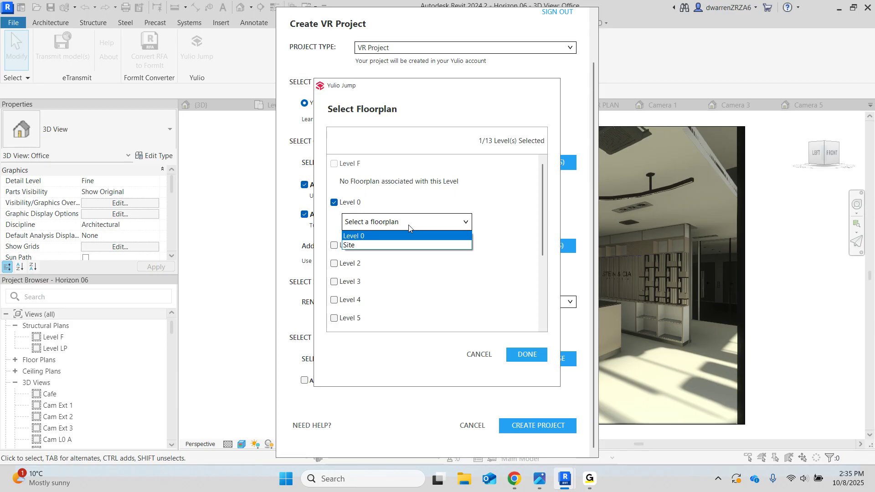
click(367, 237)
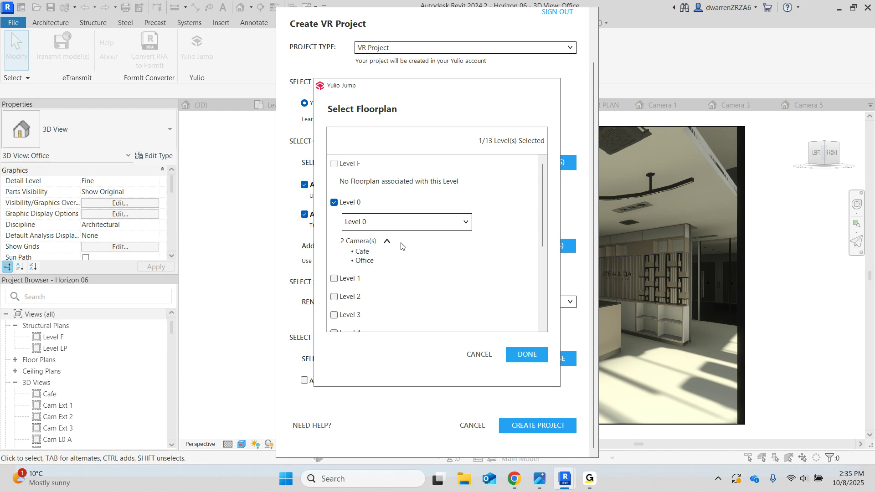
- Add Level 1 to the VR project's floorplan selection
scroll(401, 246, down, 1)
scroll(401, 246, up, 1)
click(352, 283)
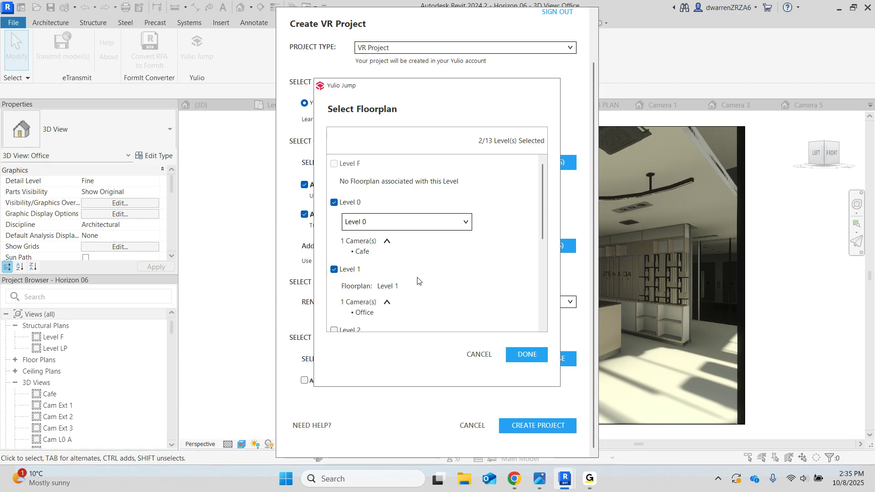
- Include Level 2 in the floorplan selection, then remove it again
scroll(413, 279, down, 1)
scroll(369, 241, up, 1)
scroll(418, 314, down, 1)
click(348, 277)
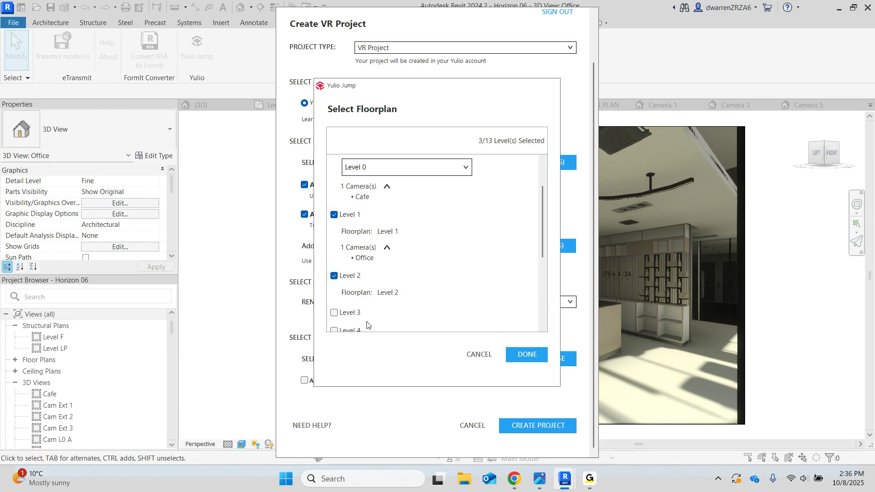
click(351, 277)
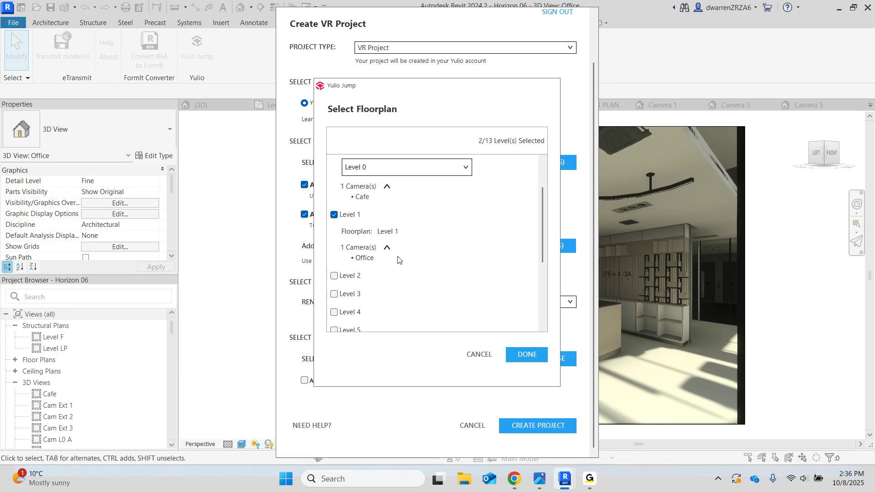
scroll(439, 273, up, 1)
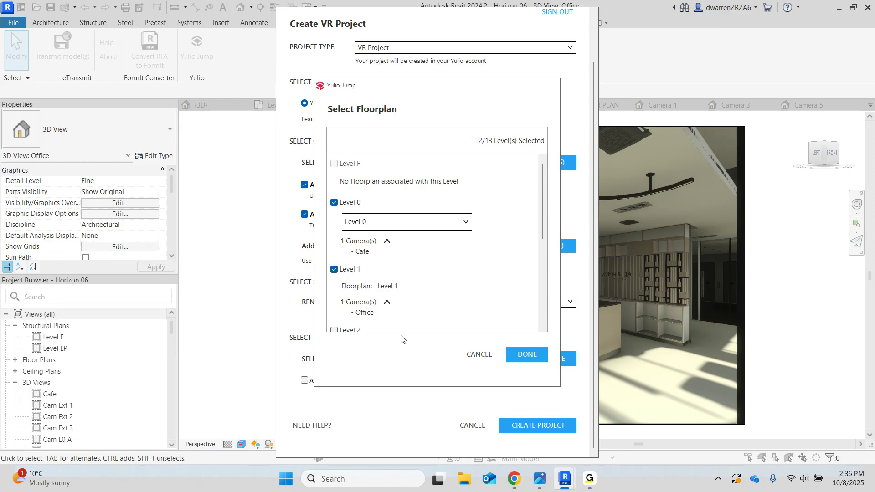
- Accept the Level 0 and Level 1 floorplan selection, then cancel the VR project without creating it
scroll(390, 282, down, 1)
scroll(369, 304, down, 1)
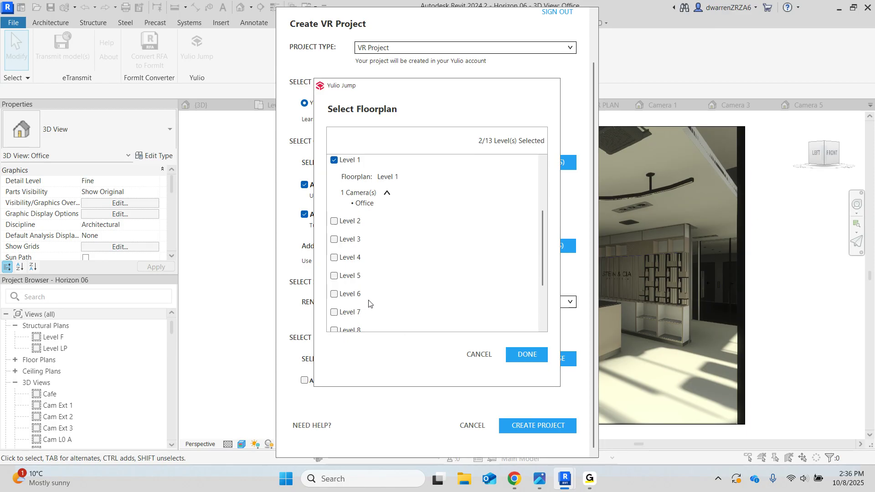
scroll(369, 303, up, 2)
click(528, 354)
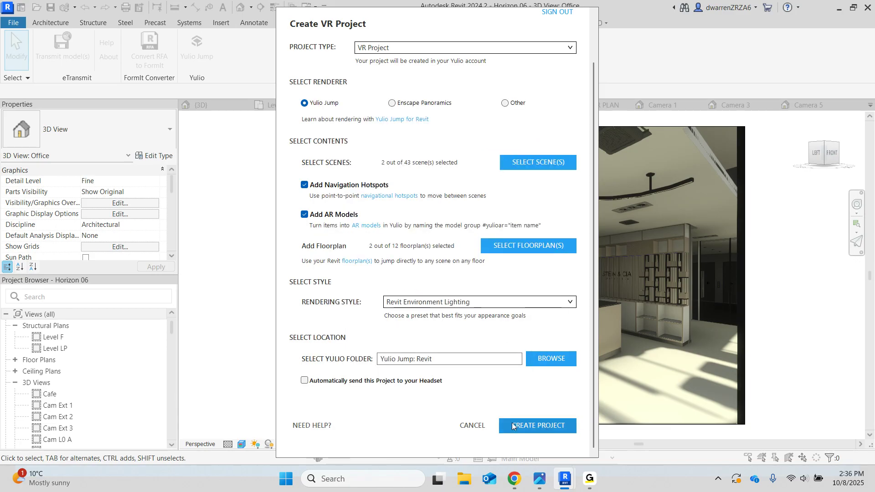
click(467, 425)
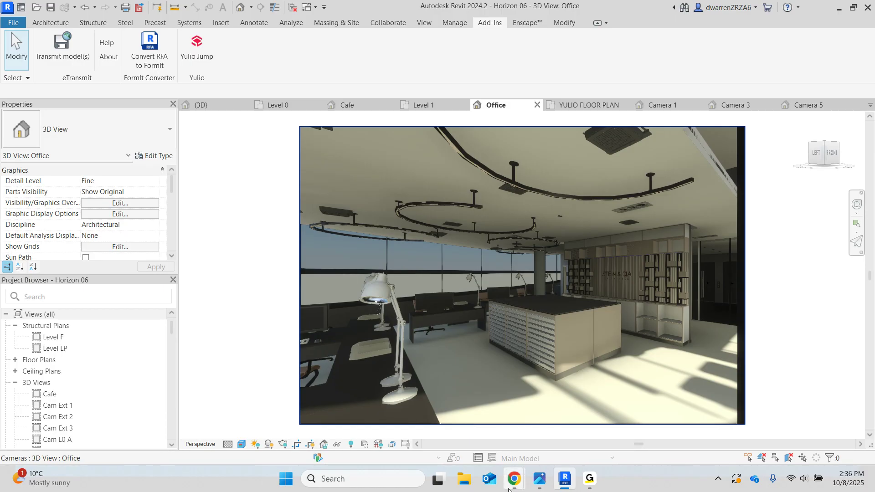
- Switch to Chrome and open the Yulio Jump - Office project from the Yulio Jump for Revit folder
mouse_move(514, 479)
click(480, 451)
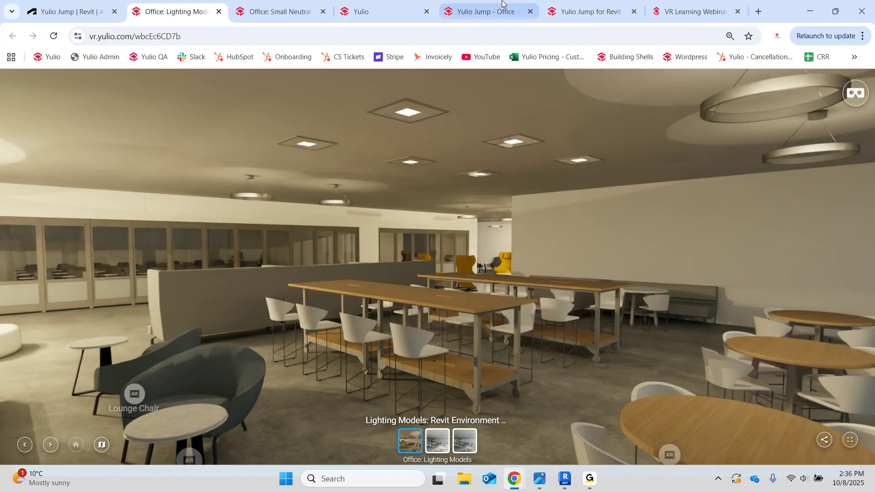
click(363, 10)
click(501, 178)
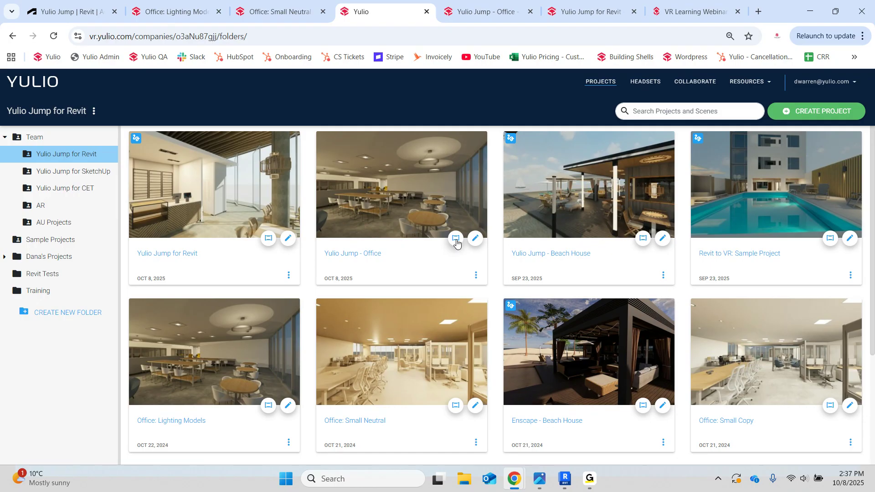
click(382, 256)
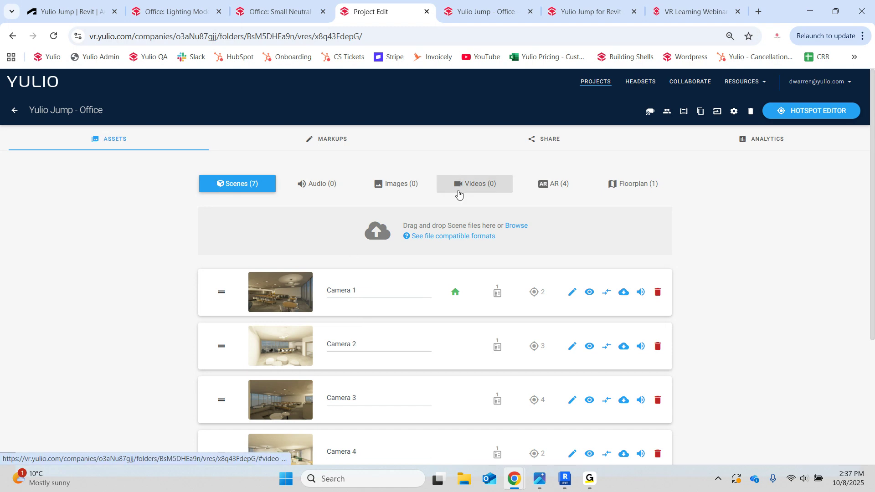
- Review the Yulio Jump - Office project's audio, AR and floorplan assets, then return to its scenes
click(330, 184)
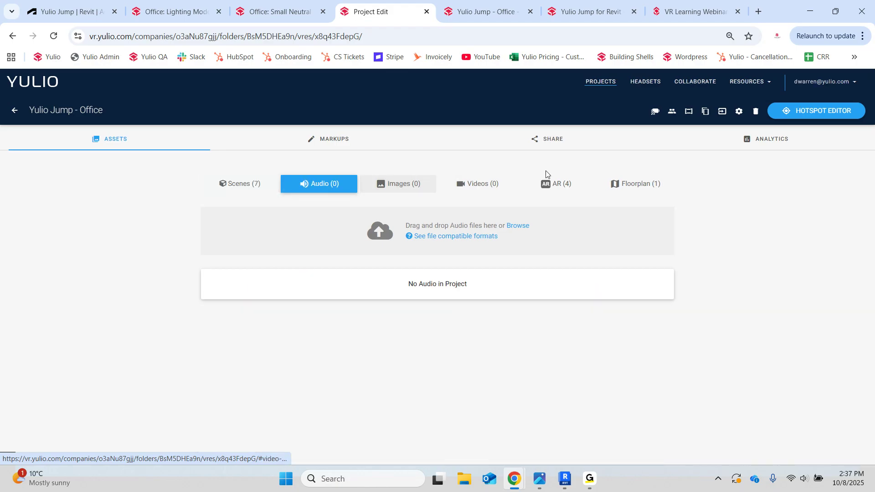
click(556, 184)
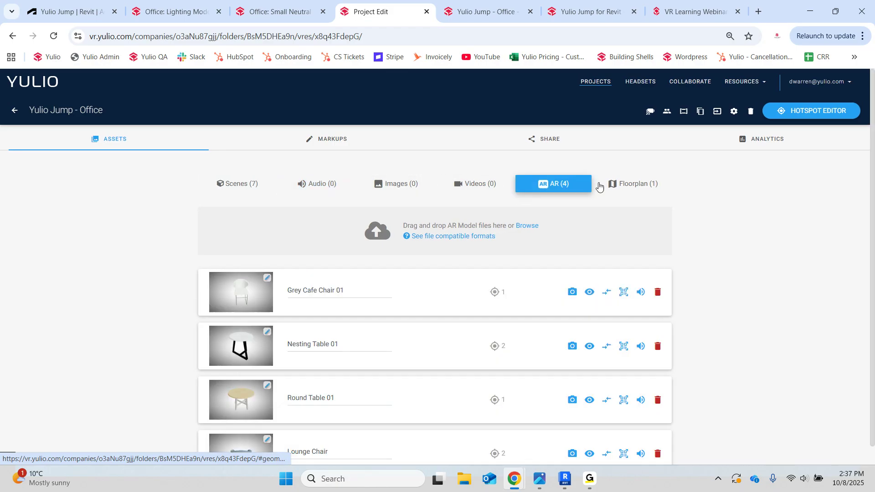
click(626, 185)
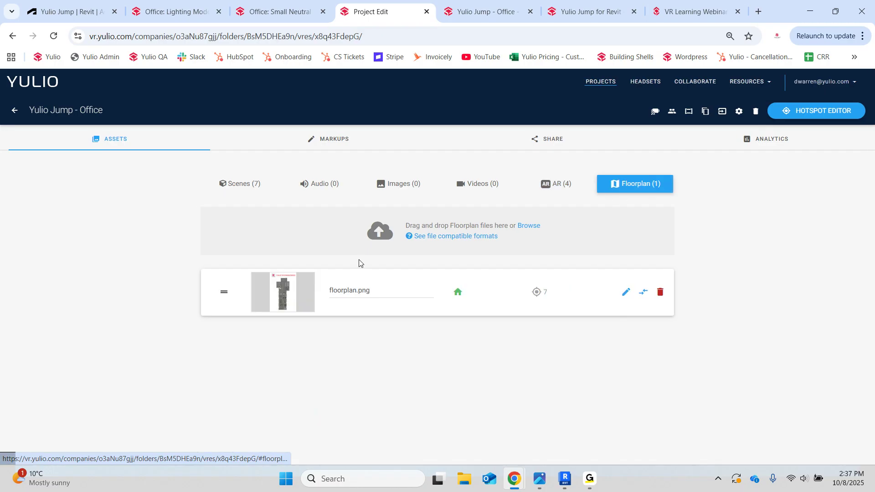
click(250, 191)
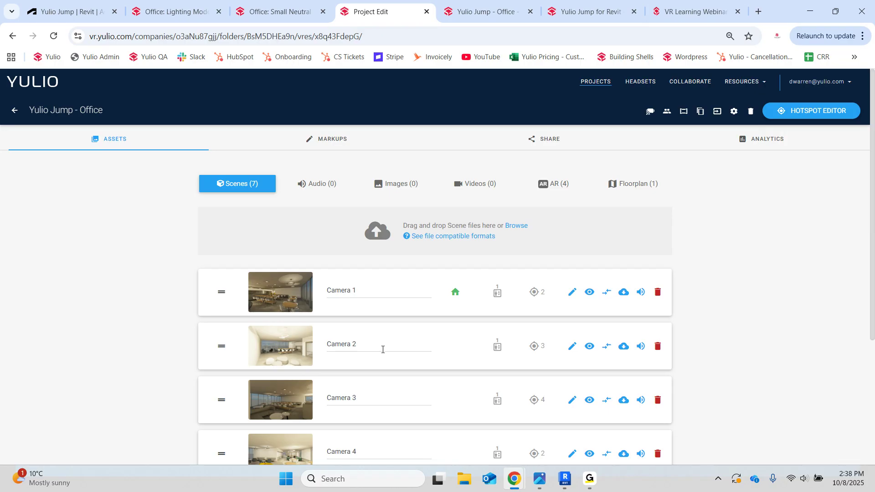
- Examine the October 22, November 5 and December 4, 2025 sessions on the Yulio Training Webinars page, ending on October 22
click(694, 12)
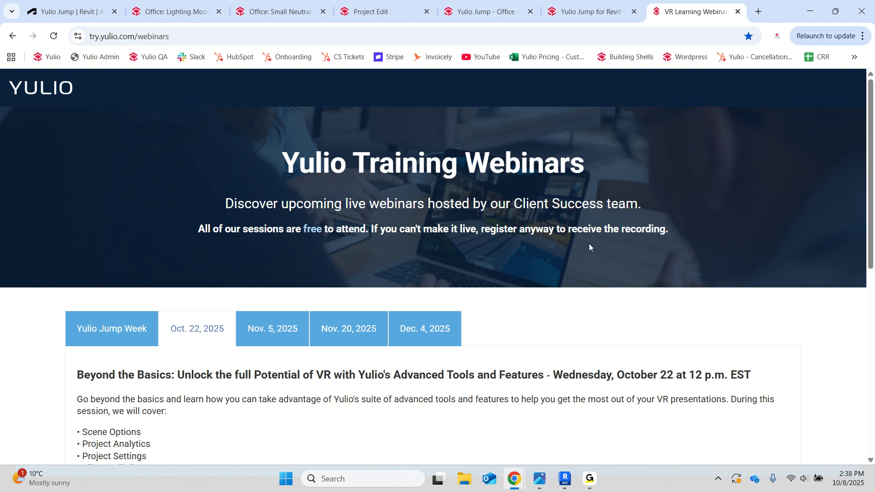
scroll(590, 247, down, 1)
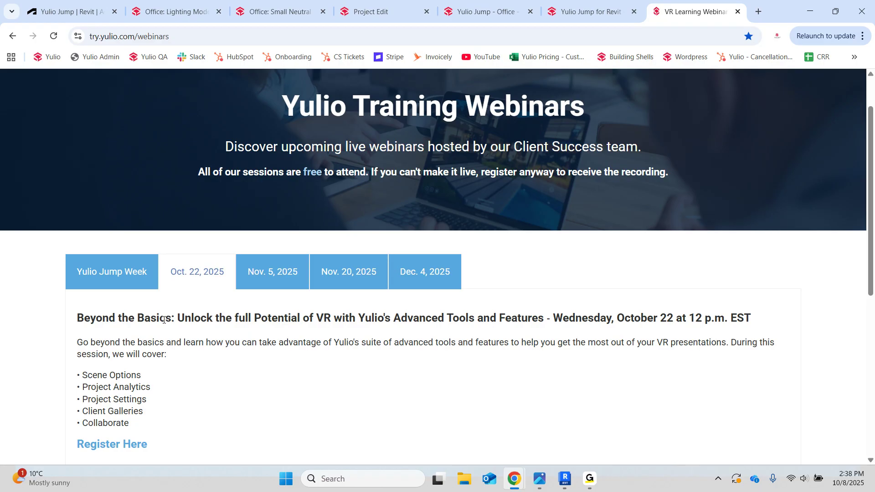
click(270, 285)
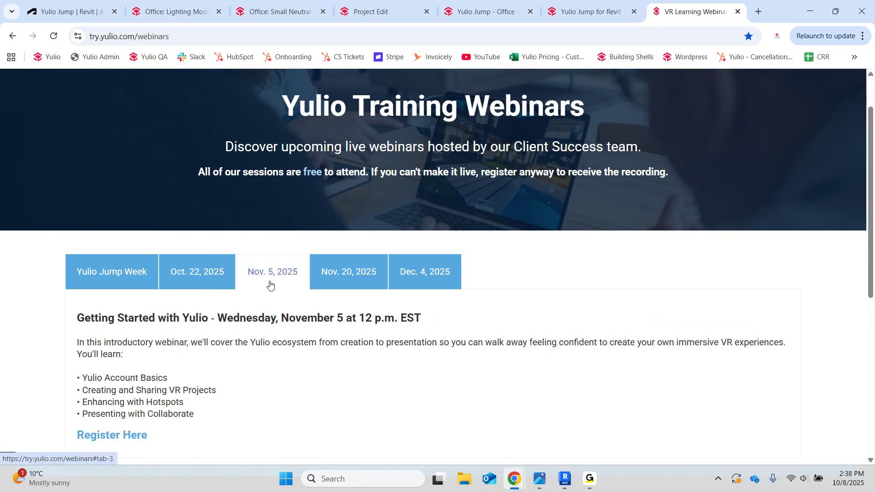
click(385, 12)
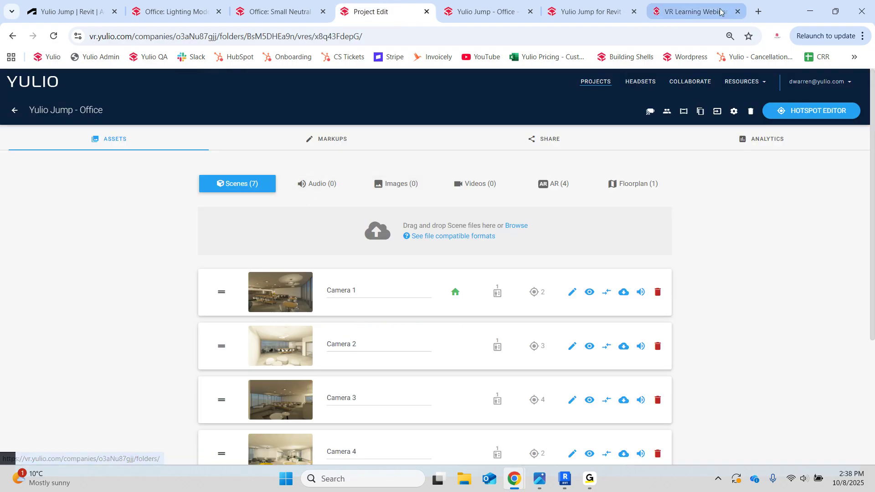
click(691, 11)
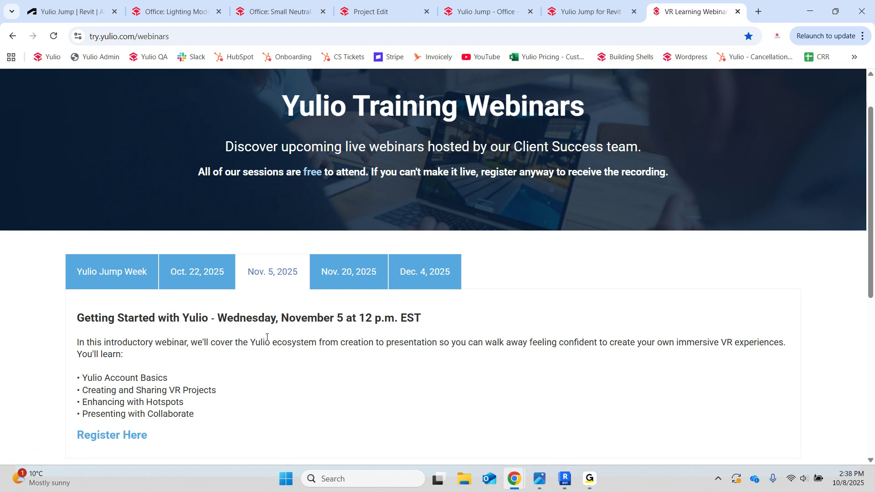
click(421, 280)
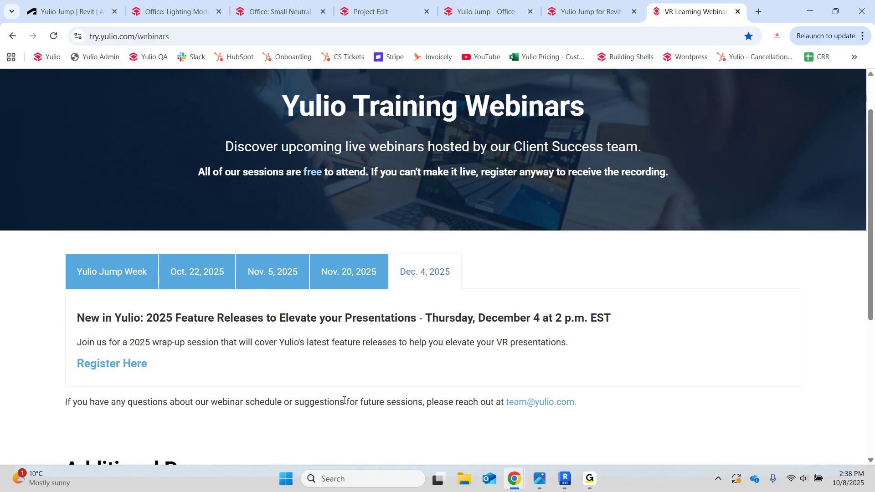
click(212, 281)
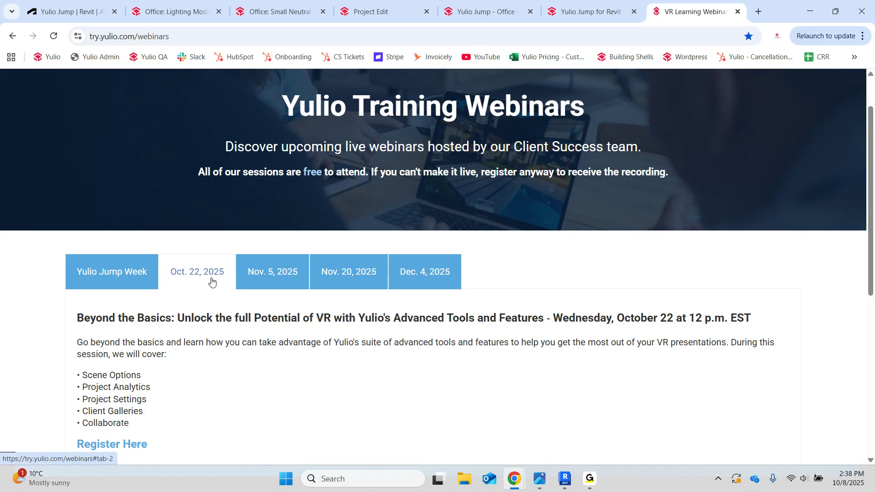
click(379, 13)
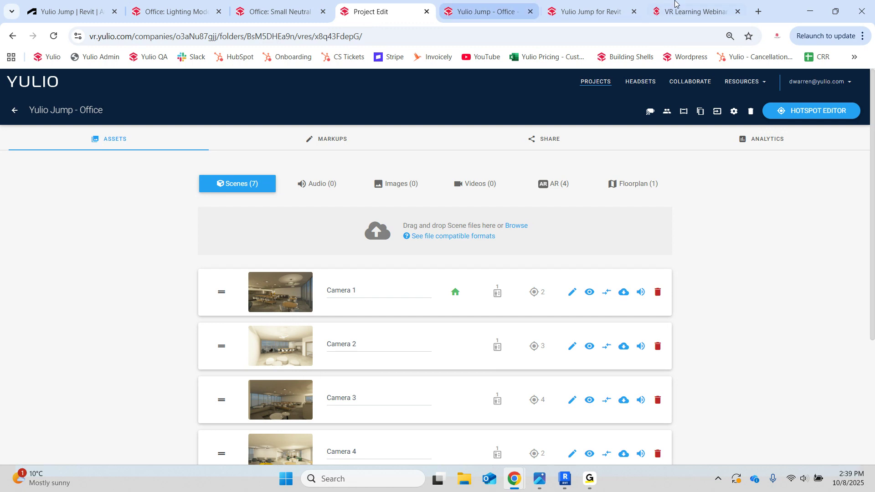
click(679, 17)
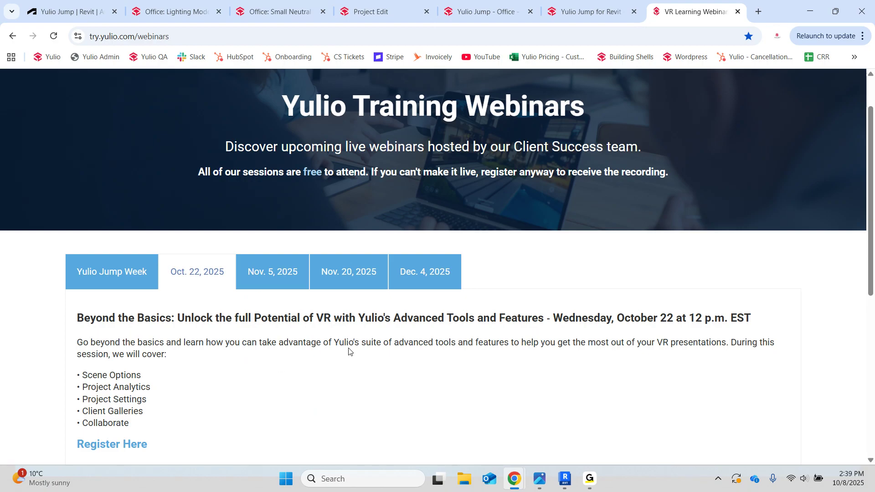
- Bring up the Yulio Jump - Office VR presentation and look around the Camera 1 scene toward the round tables and windows
click(356, 13)
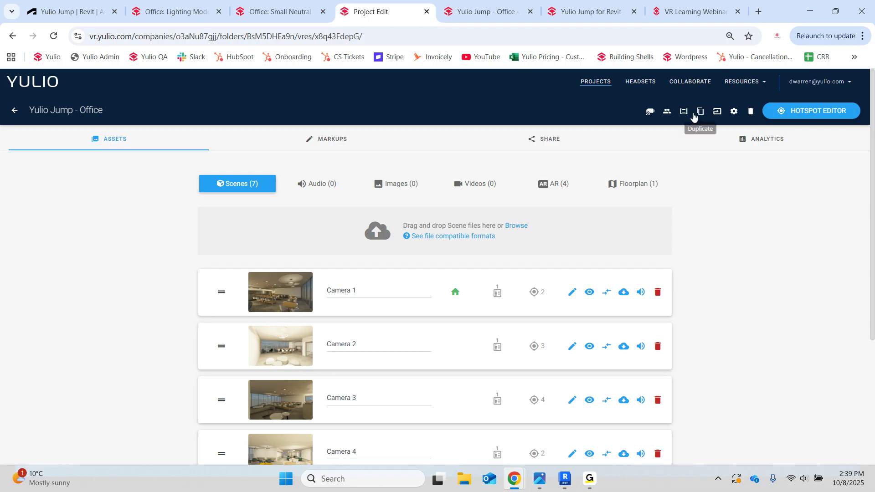
click(662, 110)
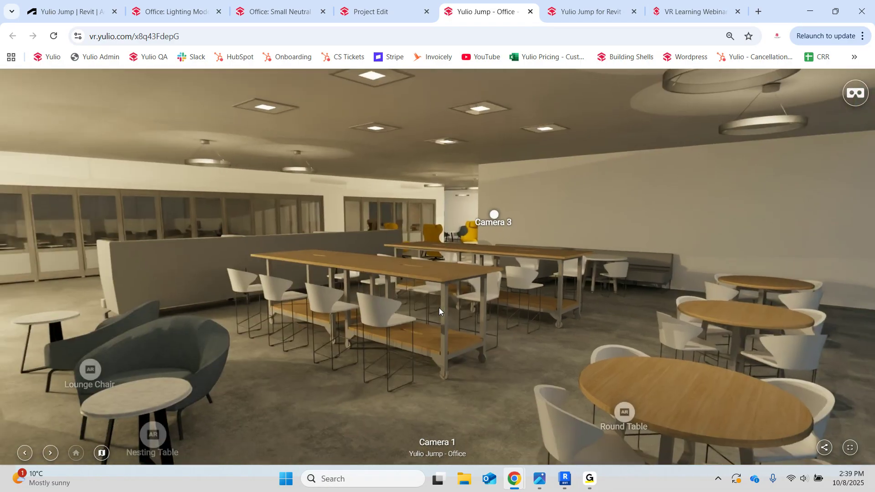
drag(439, 307, 398, 278)
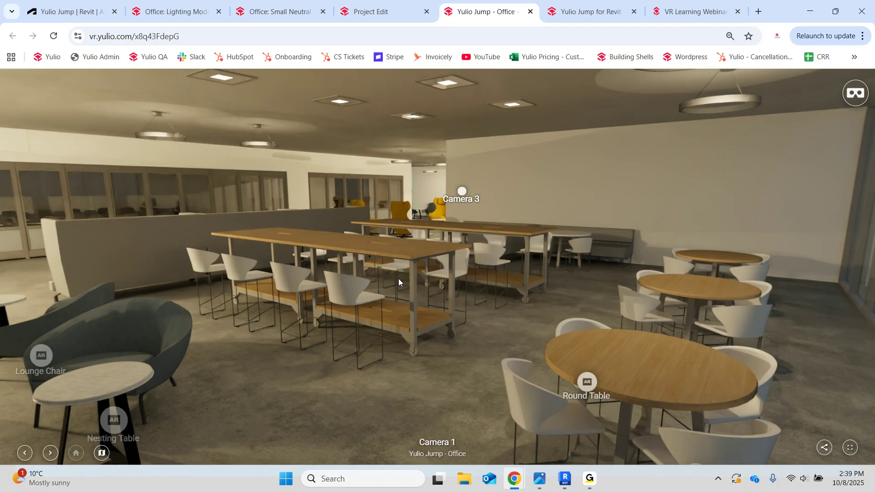
drag(680, 245, 449, 266)
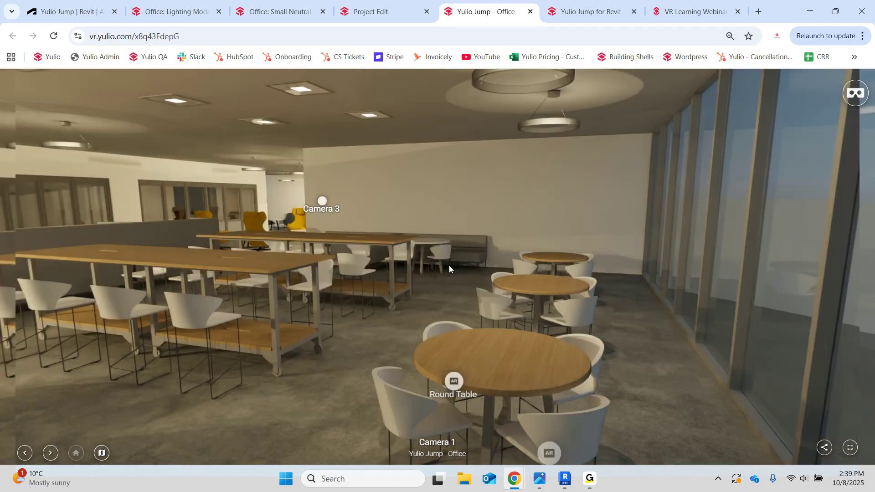
- Look around the Camera 1 scene and preview the Lounge Chair and Round Table AR hotspots
drag(571, 285, 627, 272)
drag(359, 291, 491, 210)
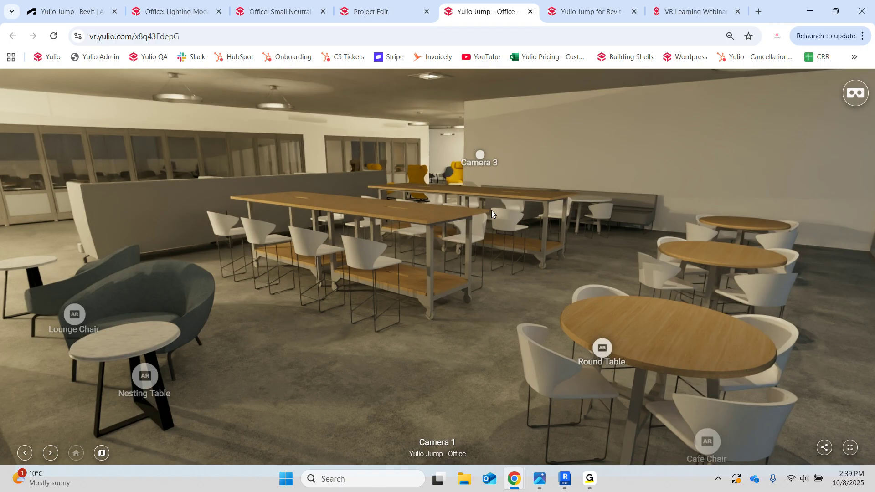
drag(578, 225, 542, 194)
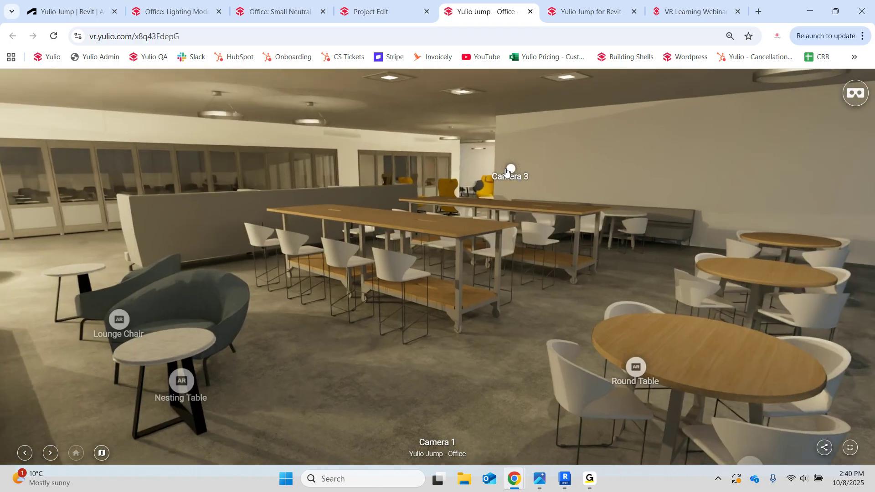
mouse_move(119, 320)
drag(353, 340, 358, 317)
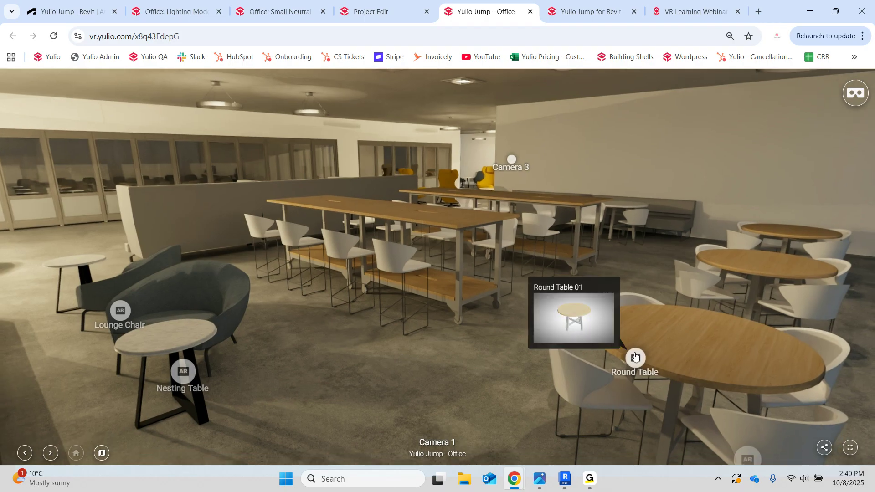
- Follow the Camera 3 hotspot, look around that scene, and return to Camera 1 through its hotspot
click(511, 160)
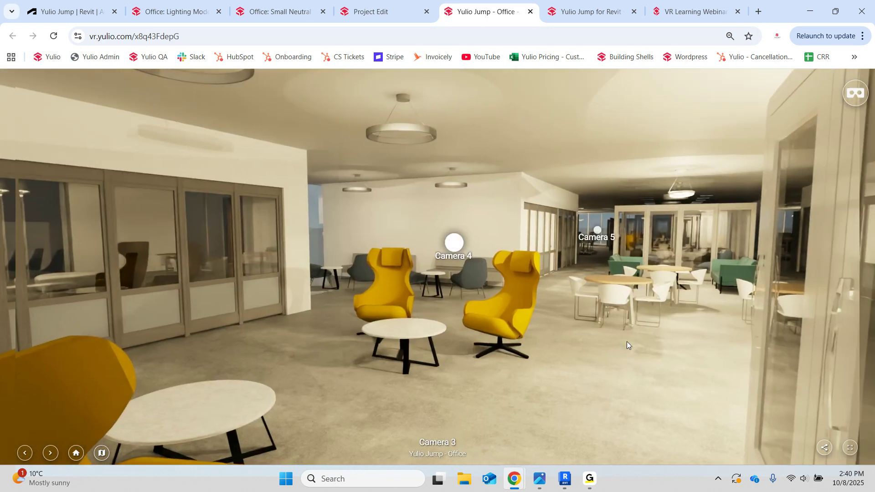
drag(626, 341, 811, 302)
drag(191, 297, 816, 275)
drag(309, 287, 582, 284)
click(468, 144)
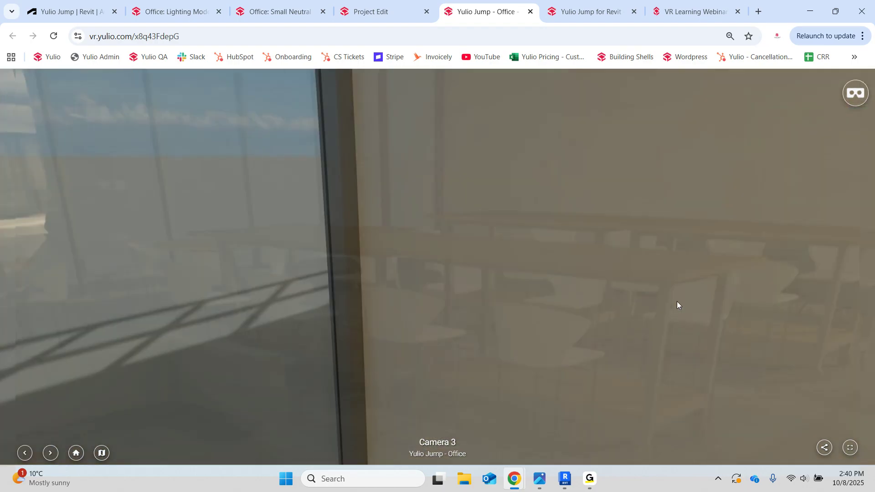
- Turn the Camera 1 view back toward the tables and preview the Round Table AR hotspot
drag(676, 302, 141, 191)
drag(574, 337, 0, 354)
drag(485, 343, 302, 390)
mouse_move(340, 351)
drag(500, 351, 674, 364)
mouse_move(595, 351)
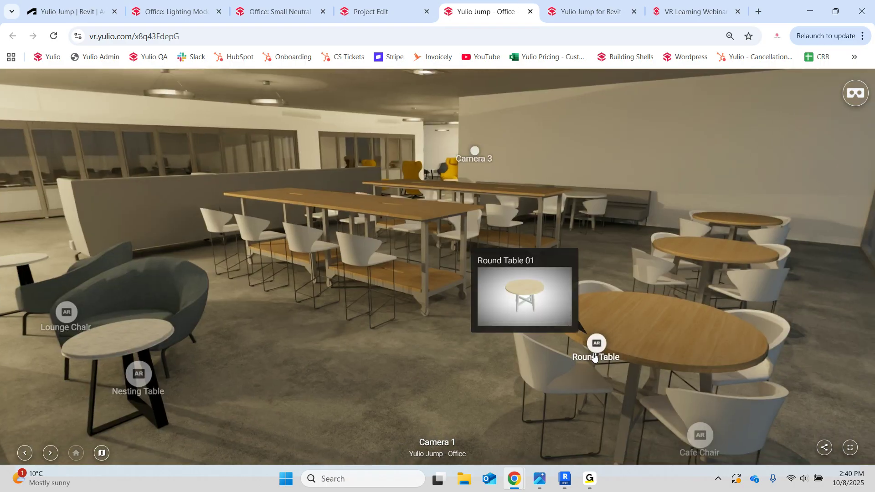
- Preview the Cafe Chair and Lounge Chair AR hotspots while looking around the Camera 1 seating areas
drag(595, 353, 543, 338)
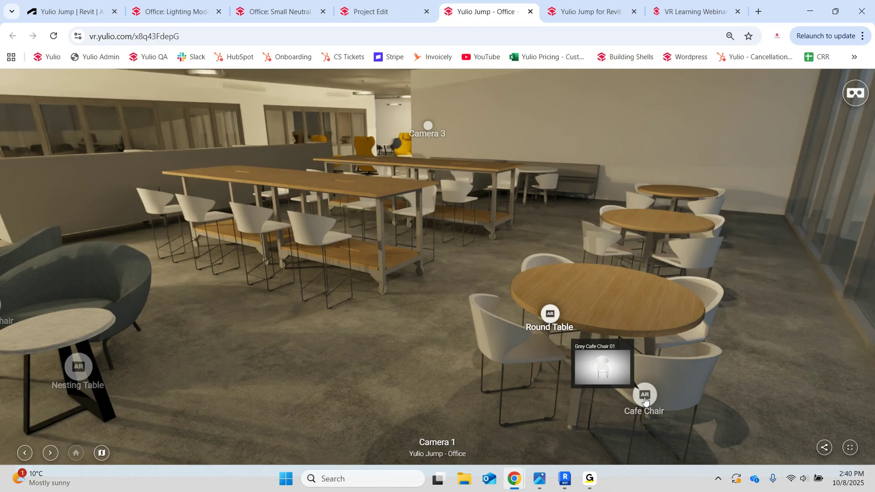
drag(356, 321, 658, 293)
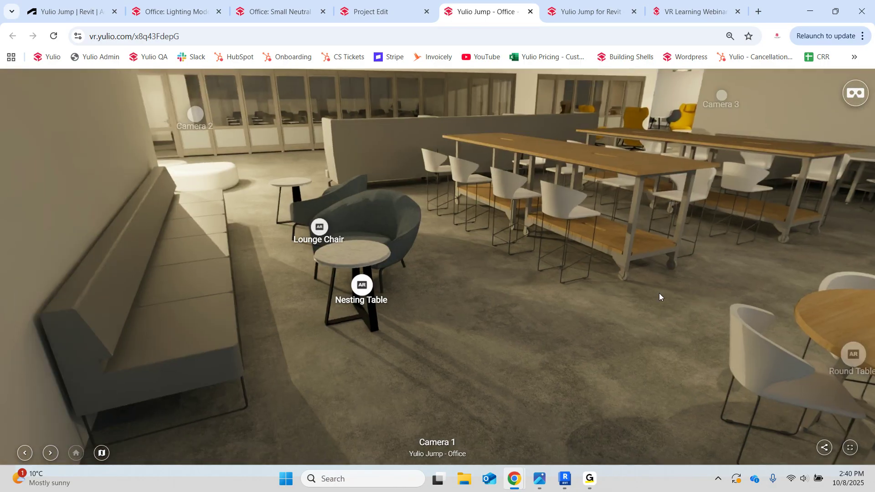
mouse_move(315, 227)
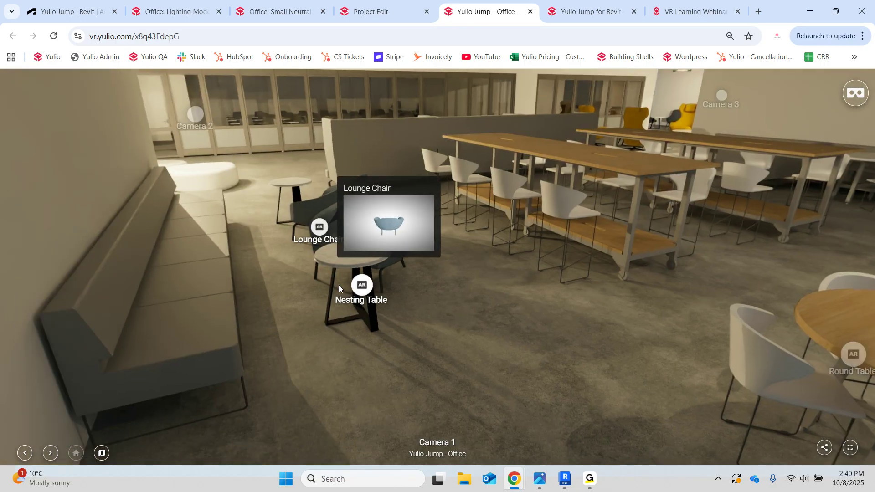
drag(636, 334, 476, 329)
mouse_move(655, 300)
drag(445, 272, 409, 296)
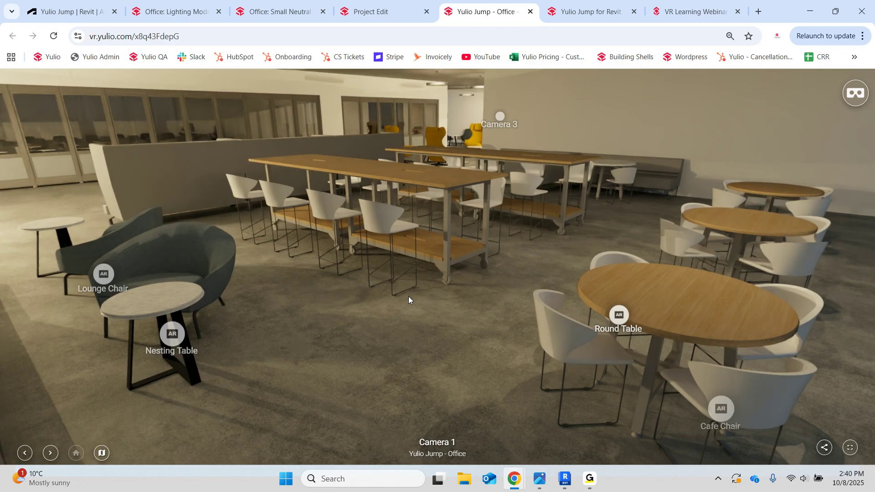
drag(408, 297, 367, 278)
- Use the floorplan pins to visit the Camera 5 scene and return to Camera 1
click(100, 455)
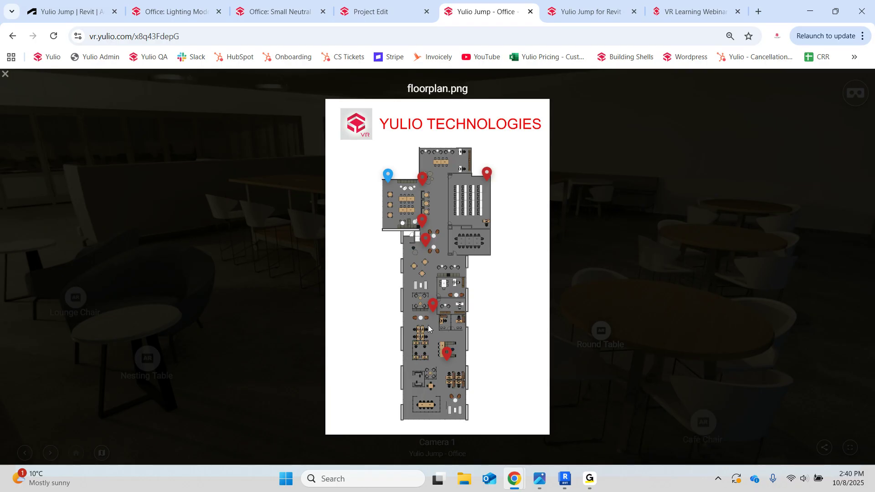
click(447, 350)
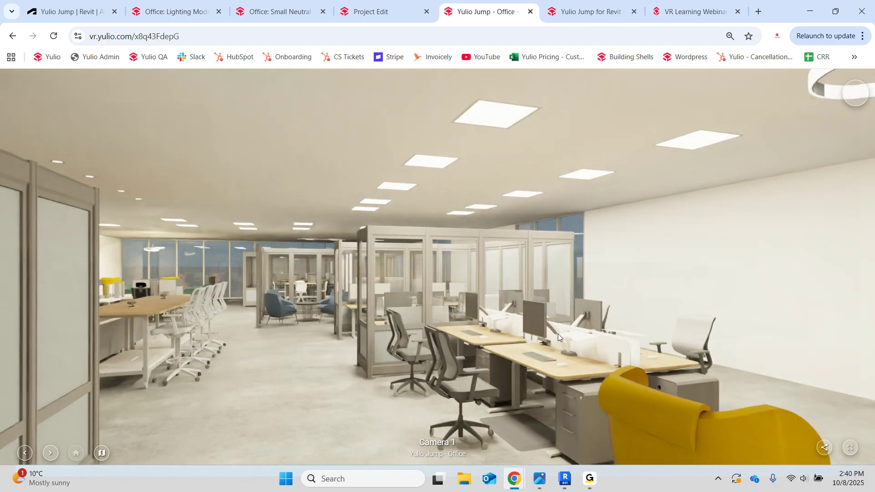
drag(557, 333, 74, 280)
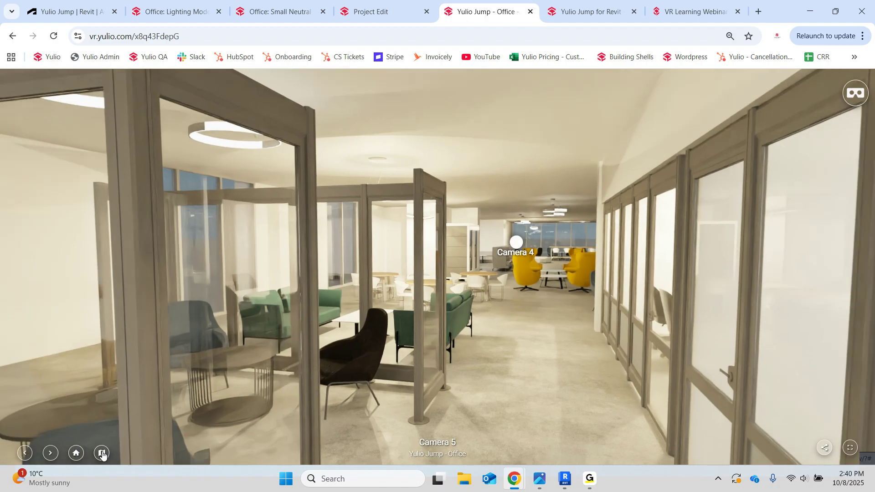
click(101, 452)
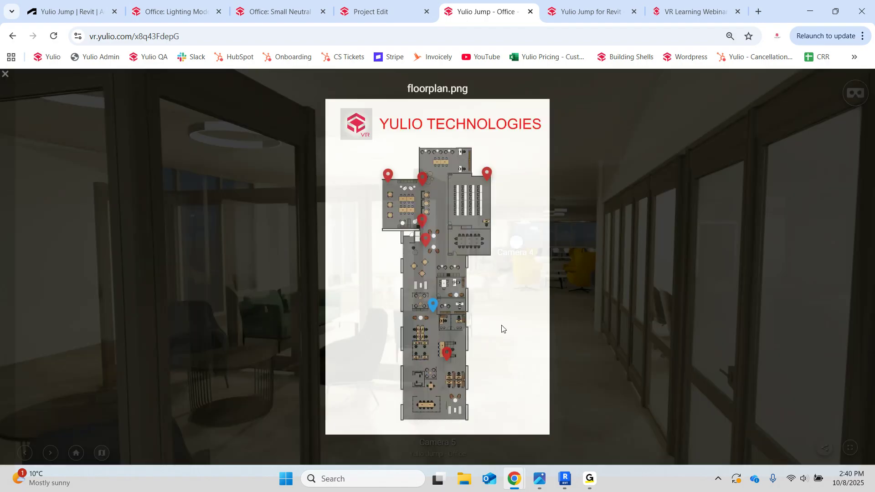
click(388, 176)
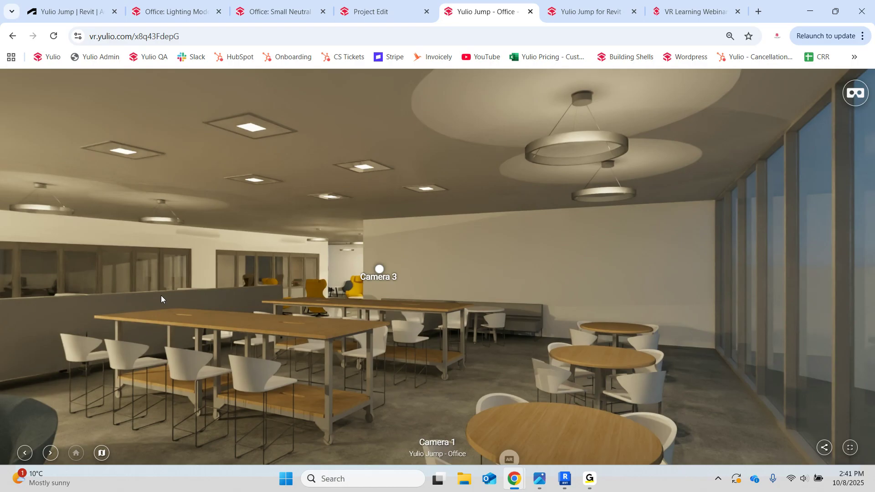
drag(161, 295, 297, 234)
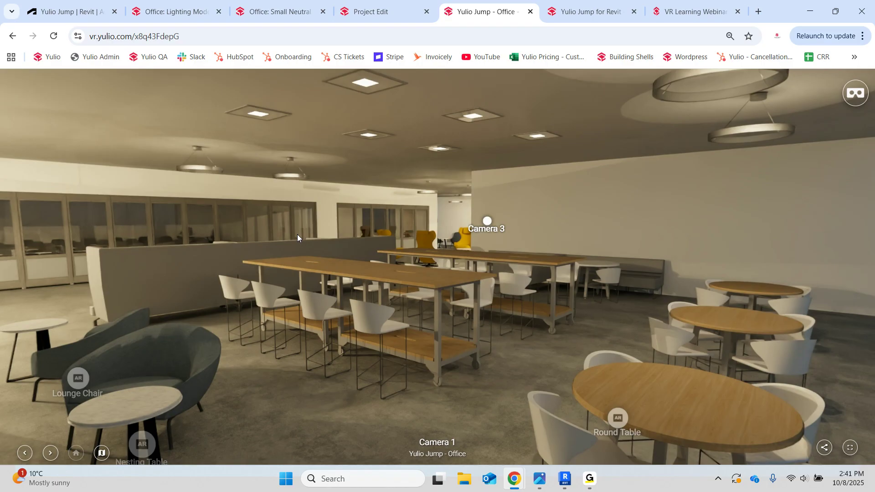
- Switch to the Yulio Jump for Revit presentation and look around its Cafe scene
click(579, 15)
drag(399, 351, 427, 311)
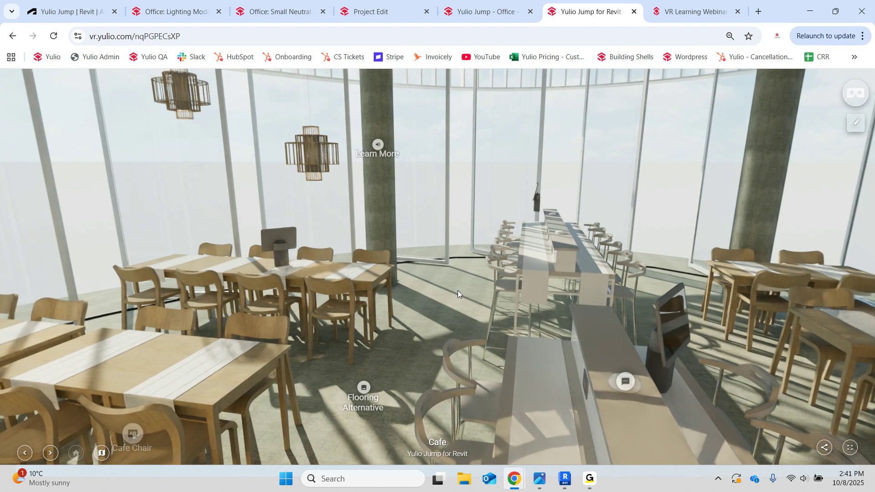
drag(457, 290, 307, 320)
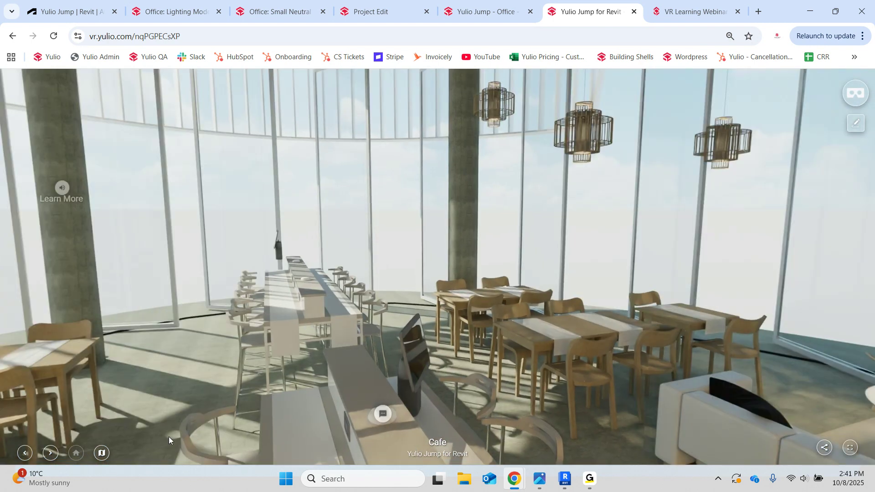
- Open the Yulio Jump for Revit floorplan, compare its 1st Level and 2nd Level plans, and close it
click(102, 453)
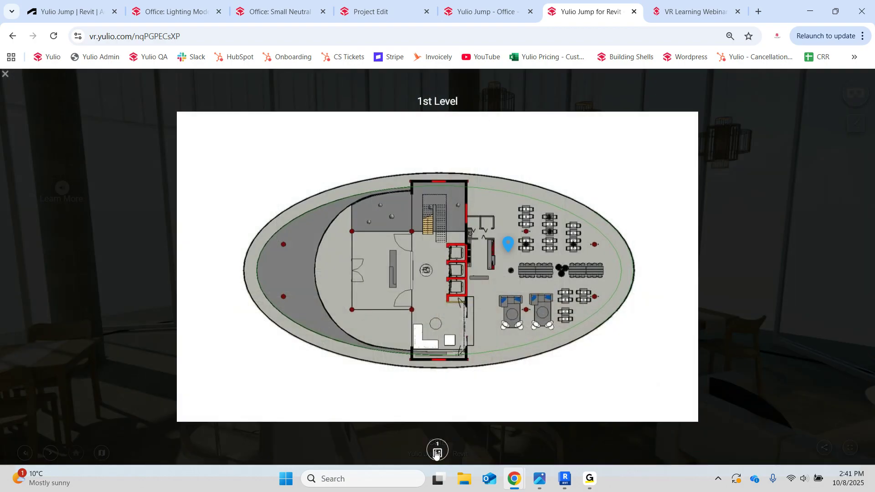
click(436, 454)
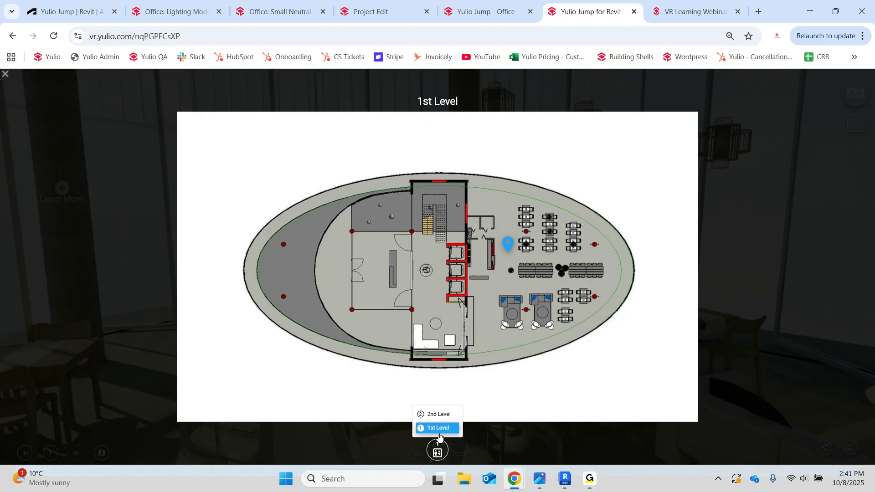
click(441, 414)
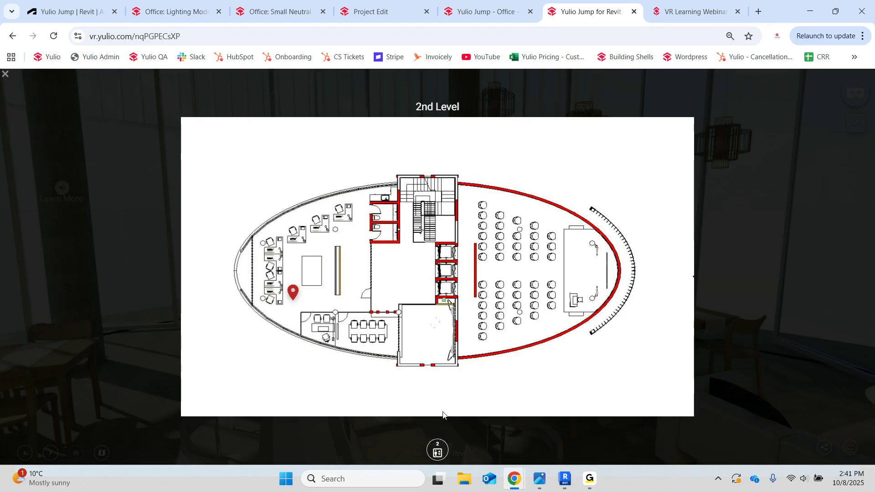
click(444, 444)
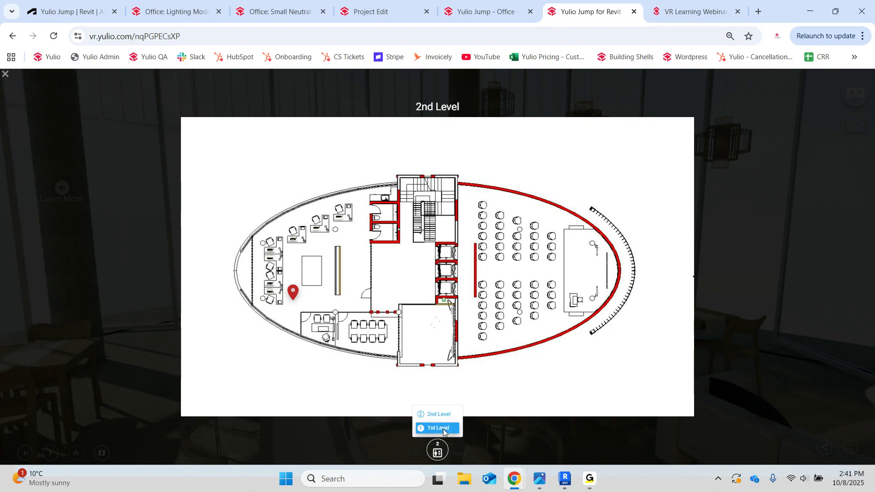
click(442, 428)
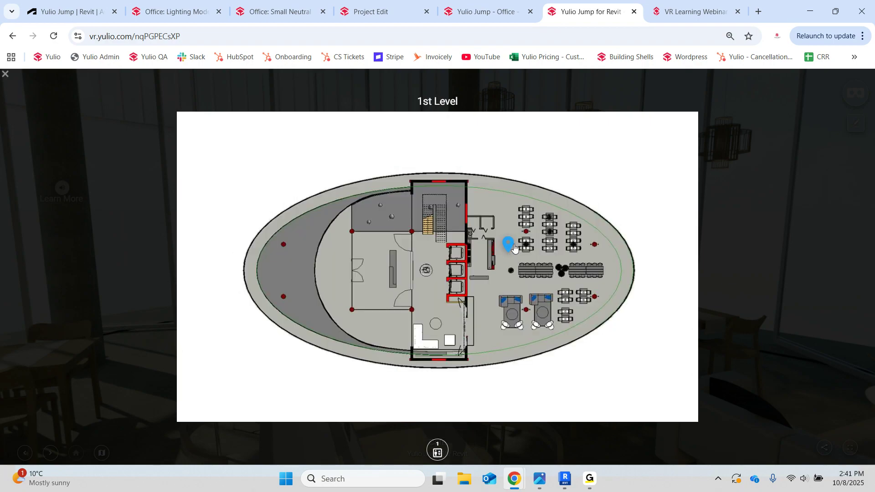
click(432, 451)
click(439, 414)
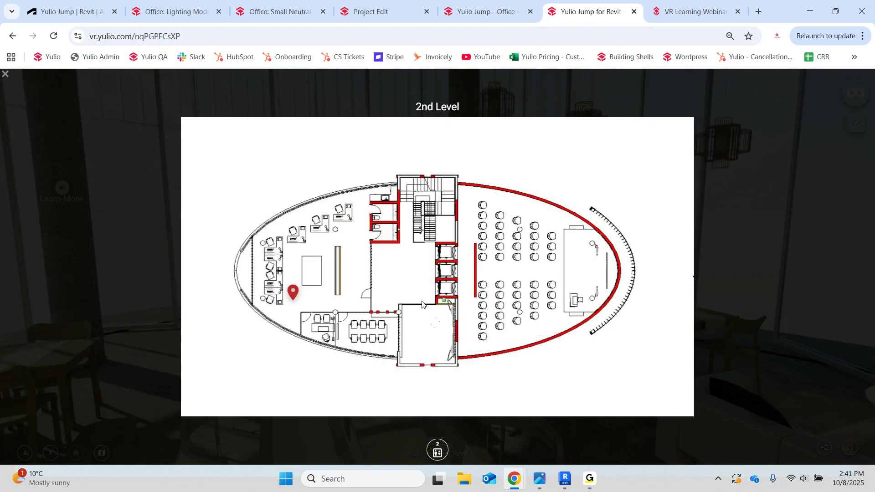
click(437, 451)
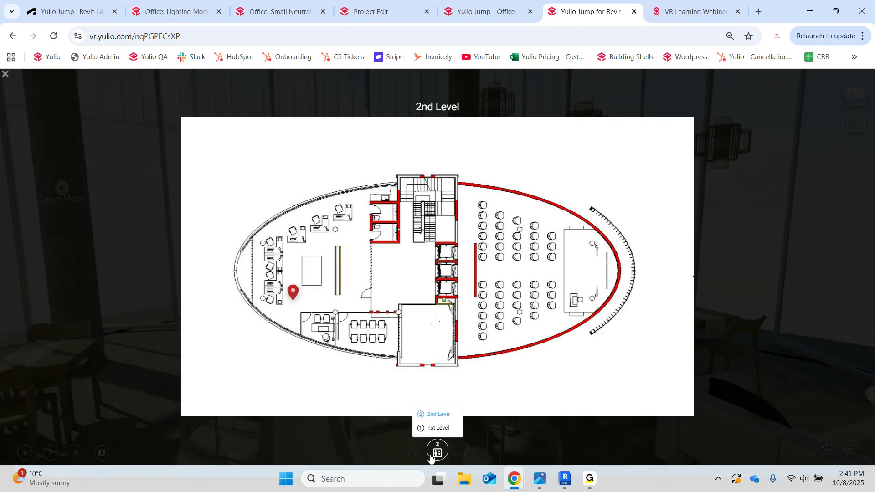
click(450, 428)
click(437, 451)
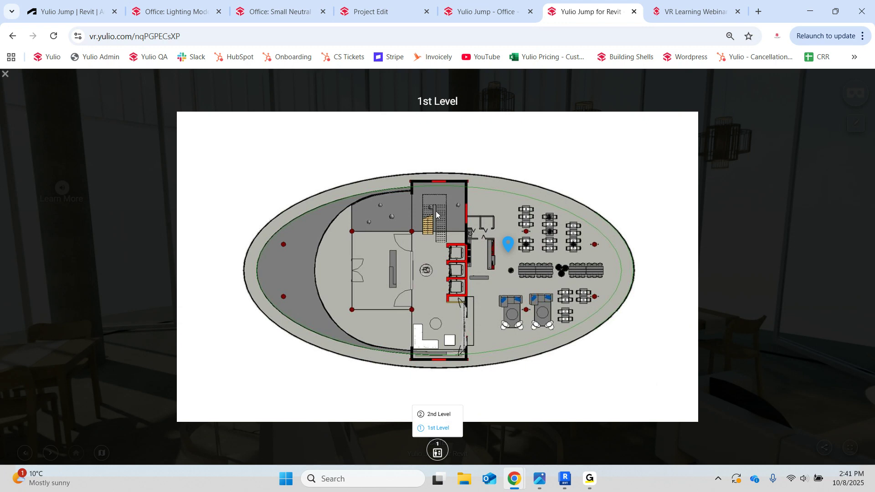
click(441, 416)
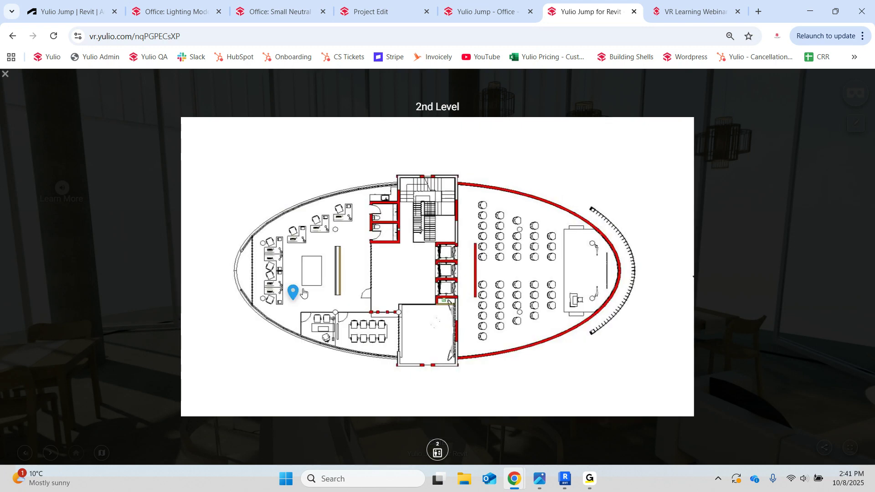
click(788, 398)
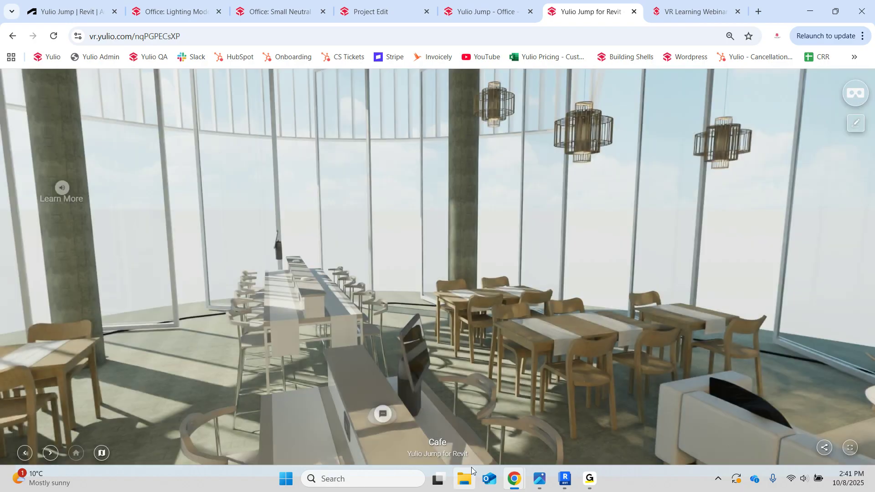
- Go to the Working Space scene from the 2nd Level floorplan, look around, and return through the Cafe hotspot
click(101, 453)
click(428, 443)
click(432, 415)
click(731, 442)
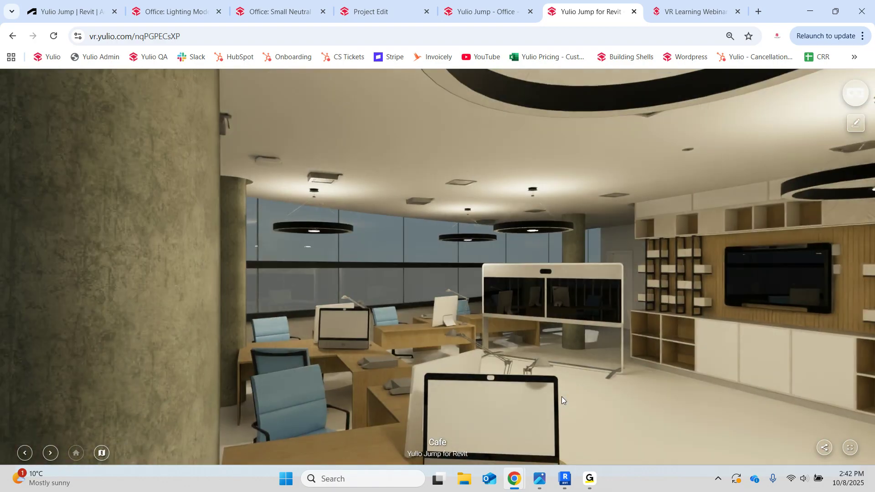
drag(561, 397, 261, 297)
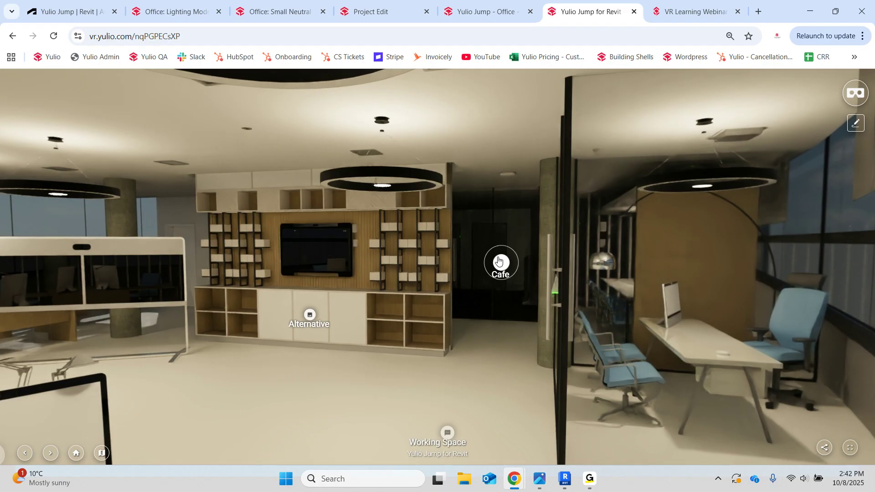
click(499, 264)
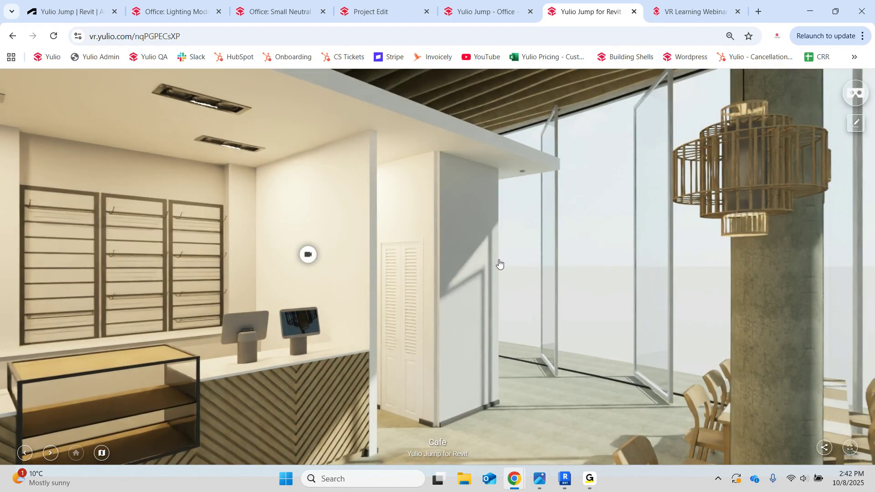
drag(507, 283, 282, 257)
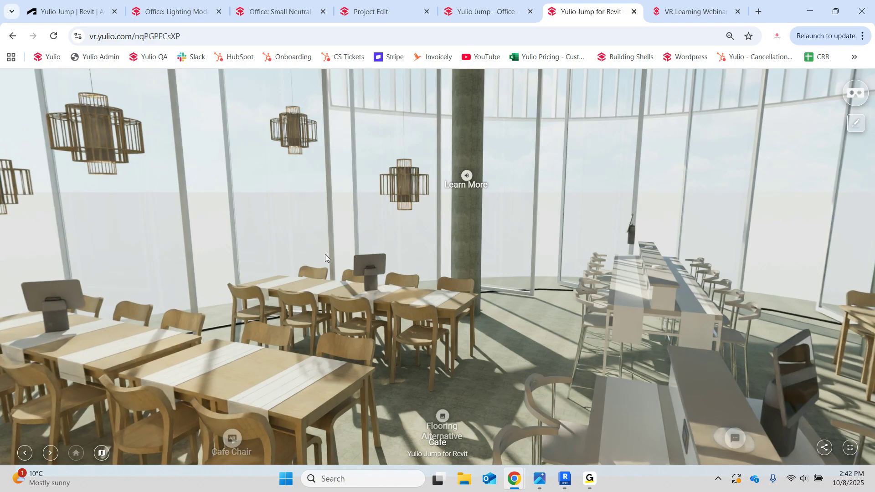
- Return to the Yulio Jump - Office presentation via its project page and view the Round Table hotspot in Camera 1
click(387, 12)
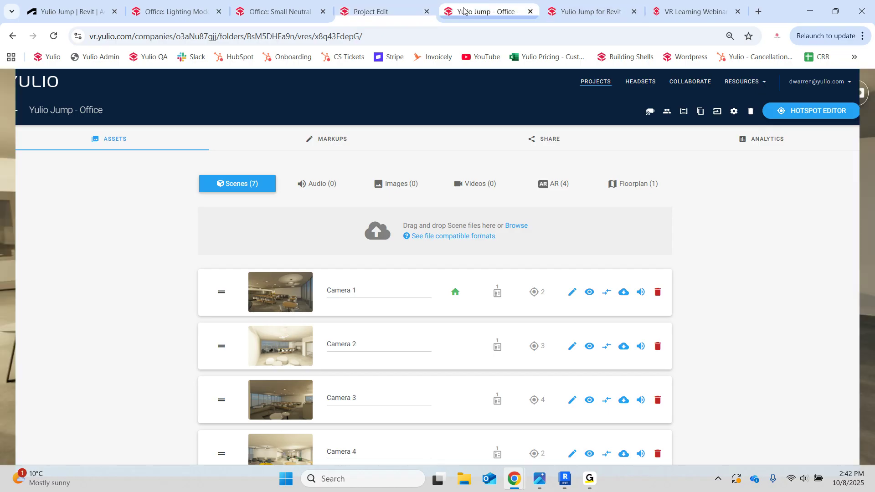
click(485, 12)
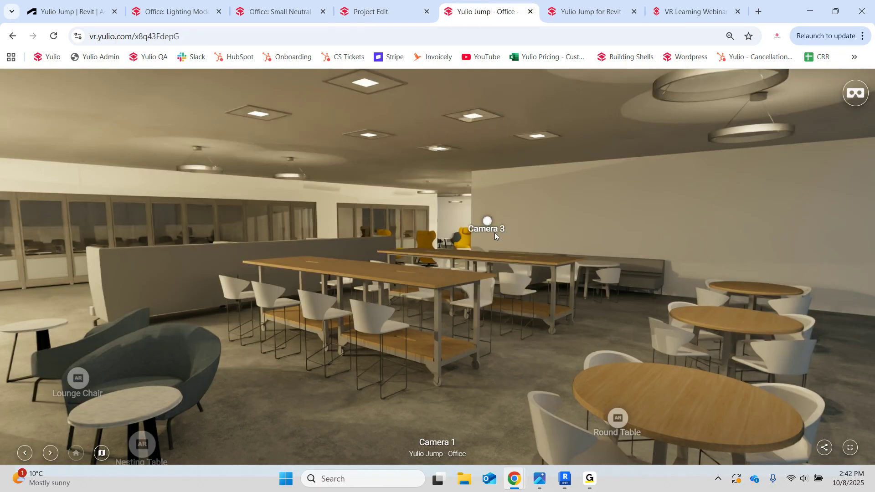
drag(449, 332, 443, 304)
mouse_move(609, 362)
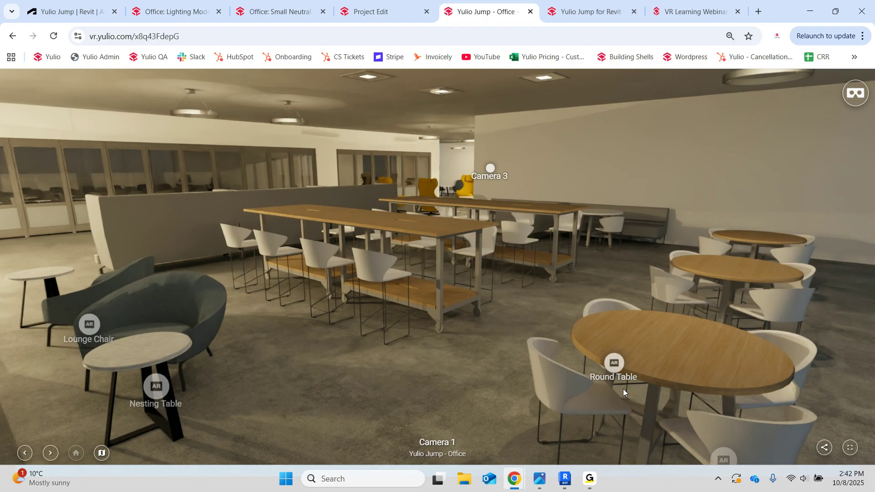
- Reopen the Yulio Jump - Office project from the Yulio Jump for Revit folder and launch its Hotspot Editor
click(414, 6)
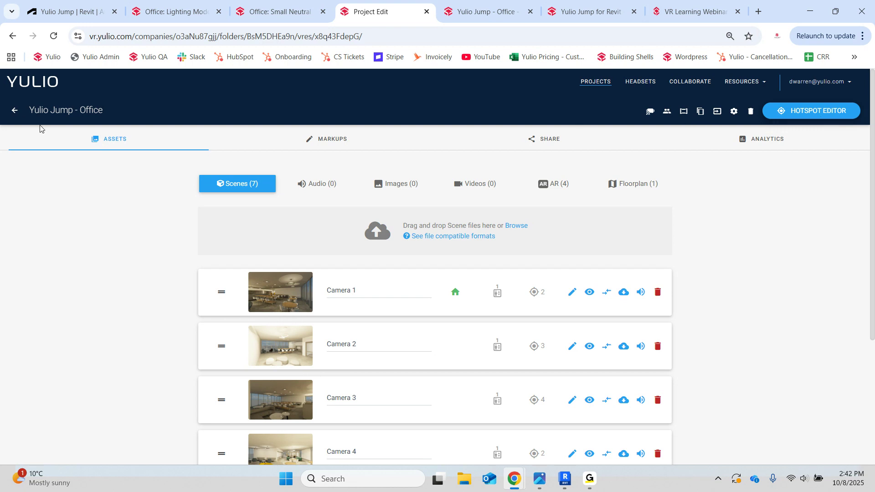
click(20, 116)
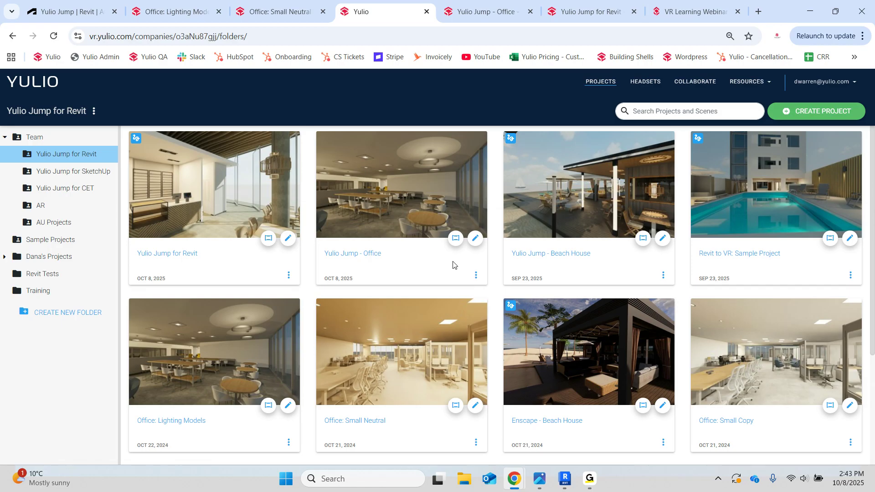
click(367, 210)
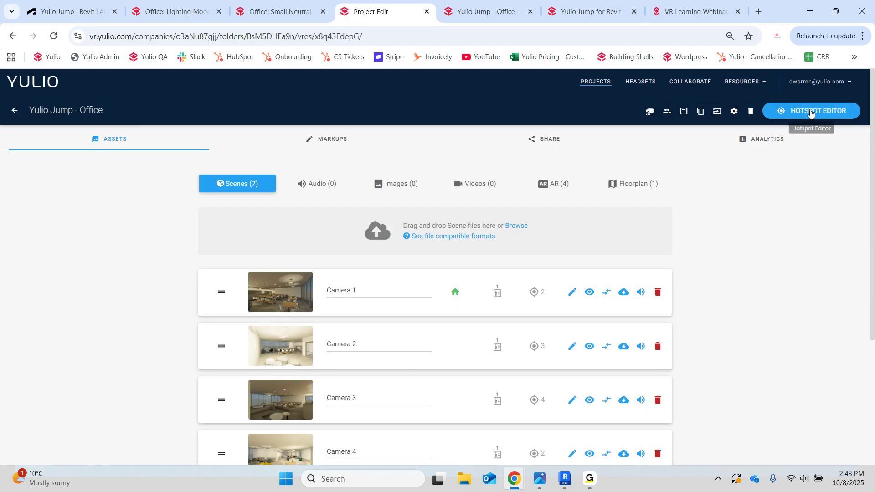
click(810, 112)
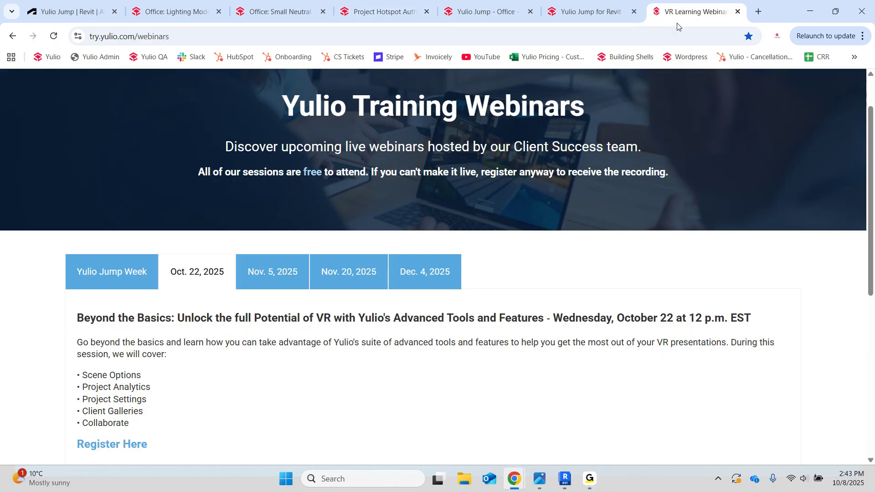
- Switch to the Yulio Training Webinars page and read the Nov. 5, 2025 session details
click(694, 12)
click(289, 285)
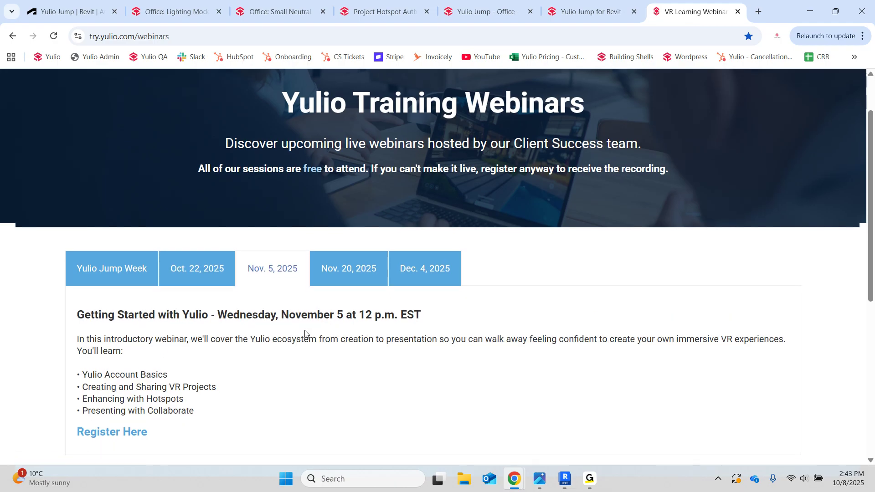
scroll(303, 319, down, 1)
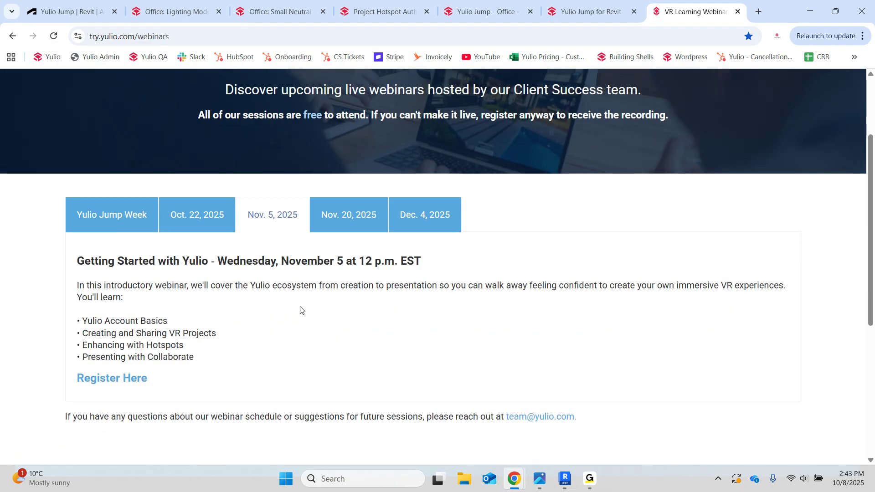
- Return to the Hotspot Editor and move Camera 1's Camera 3 hotspot over the opening above the yellow chairs
click(374, 11)
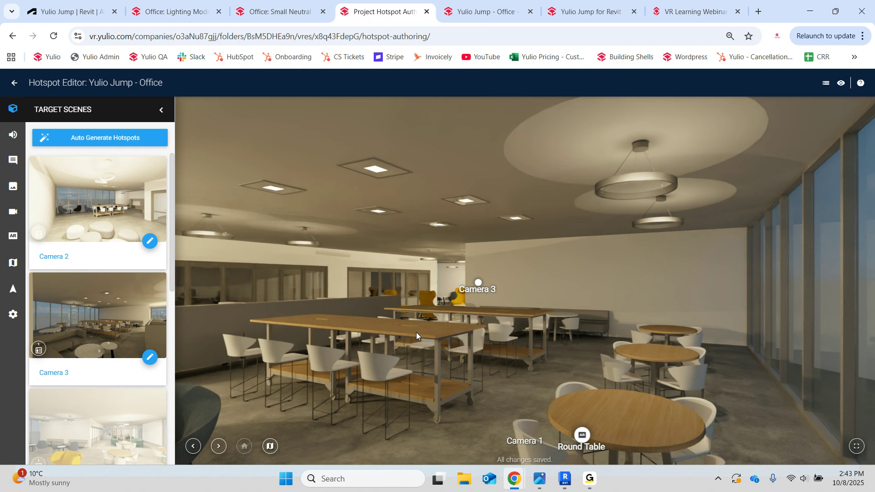
drag(452, 412, 521, 325)
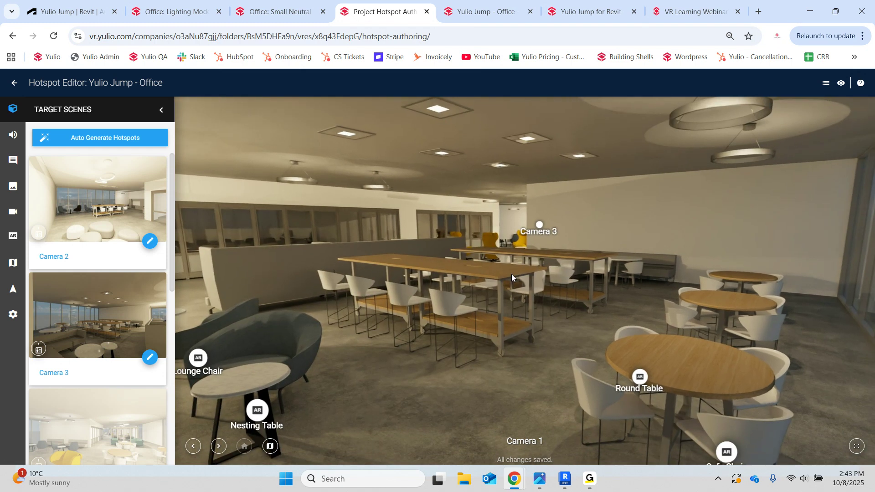
click(541, 231)
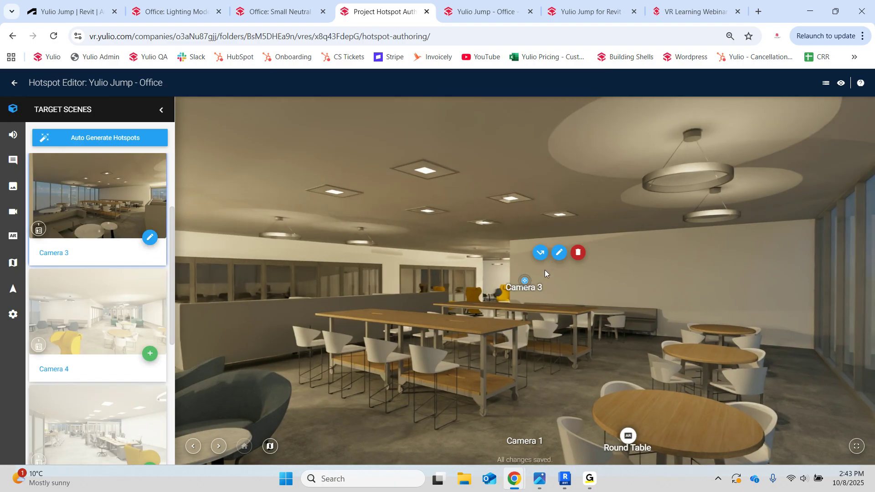
drag(525, 285, 458, 282)
drag(525, 285, 535, 315)
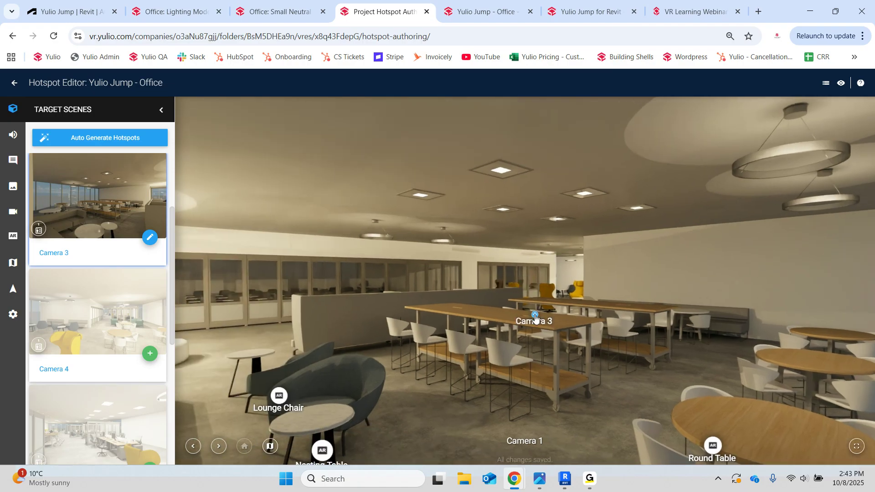
drag(534, 282, 559, 249)
- Set the Camera 3 hotspot's depth slightly nearer and apply the light grey custom color
click(558, 254)
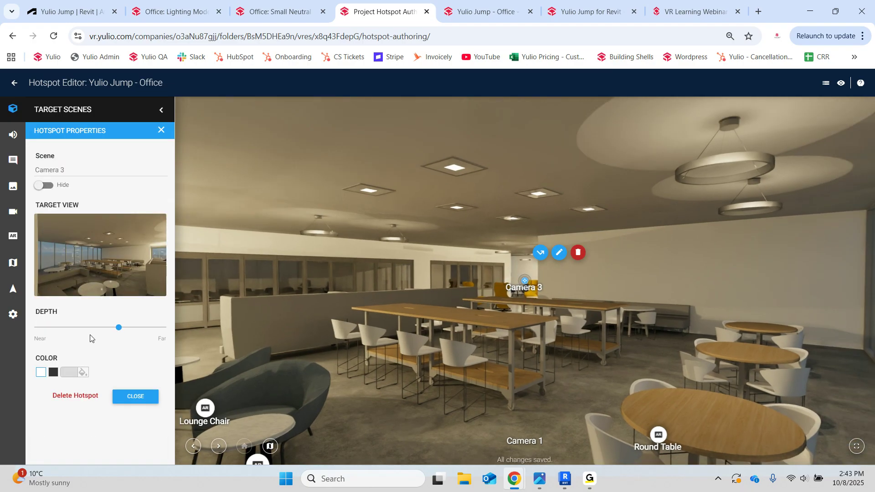
mouse_move(118, 329)
mouse_down()
mouse_move(141, 331)
mouse_move(105, 330)
mouse_up()
click(72, 373)
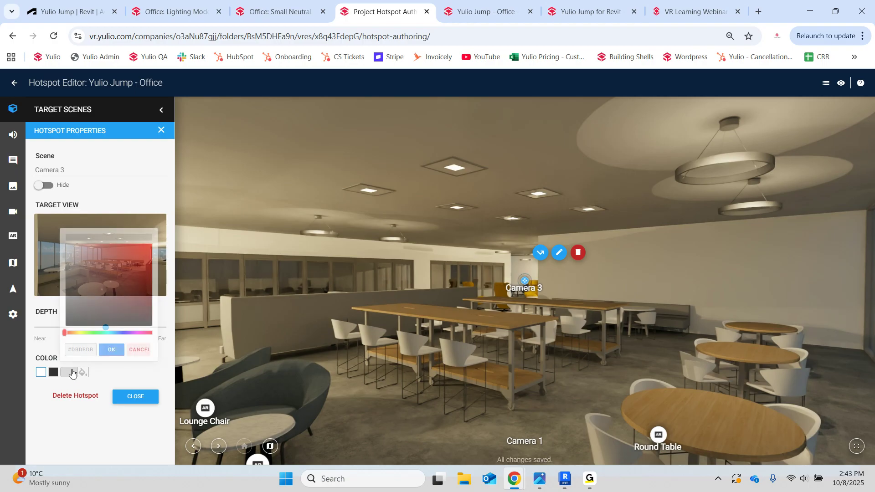
click(113, 350)
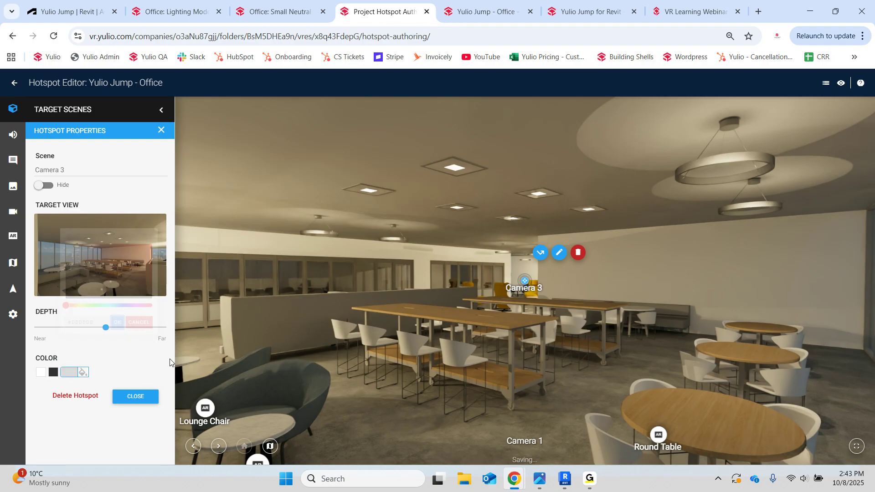
- Try the Hide option on the Camera 3 hotspot, switch it back off, and close the hotspot properties
click(50, 187)
click(50, 187)
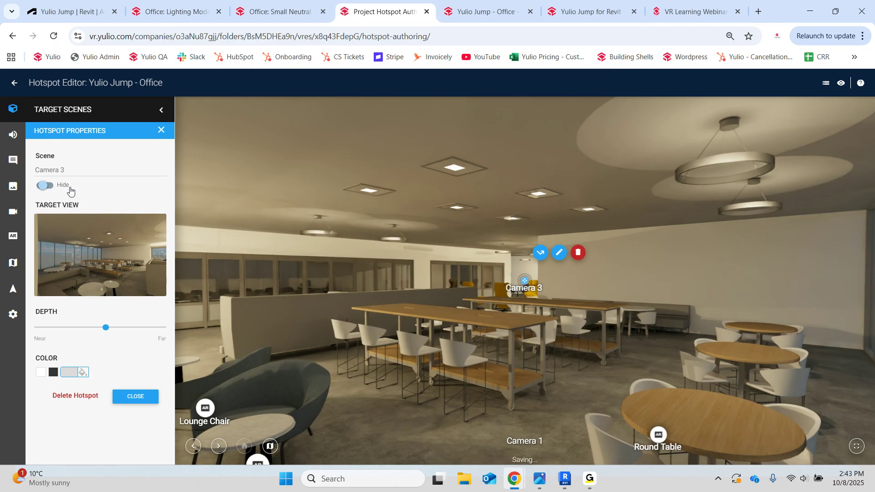
click(92, 167)
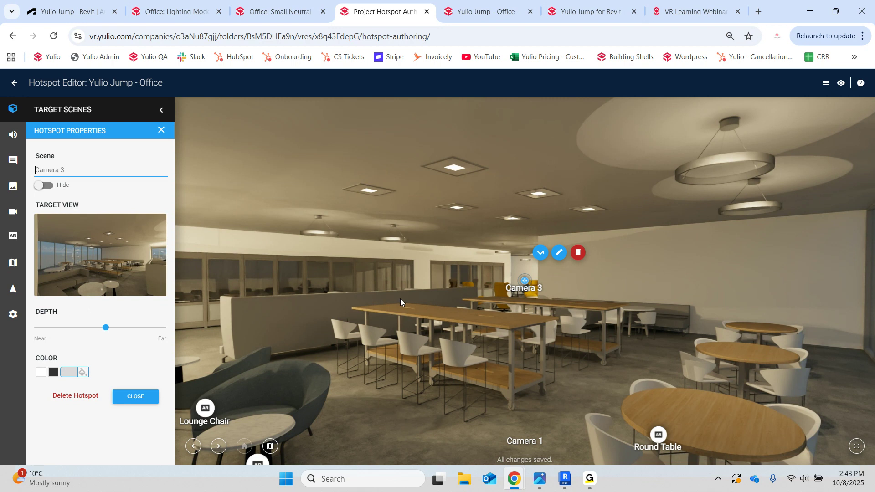
click(132, 396)
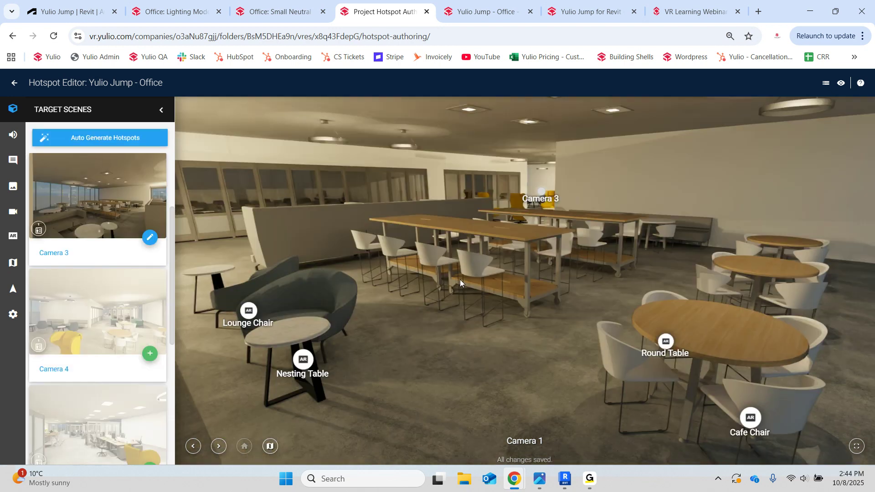
- Move the Round Table AR hotspot toward the edge of the tabletop, review its AR properties, and close them
click(666, 343)
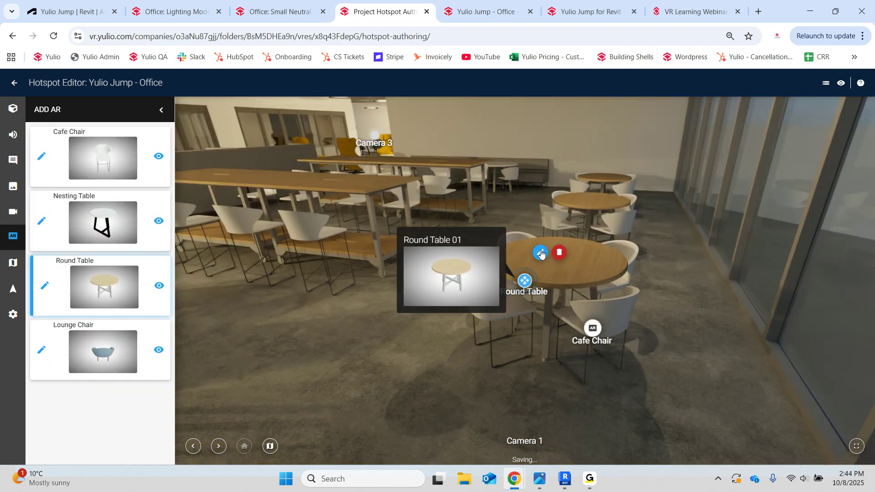
click(542, 255)
mouse_move(527, 283)
mouse_down()
mouse_move(522, 269)
mouse_move(515, 276)
mouse_up()
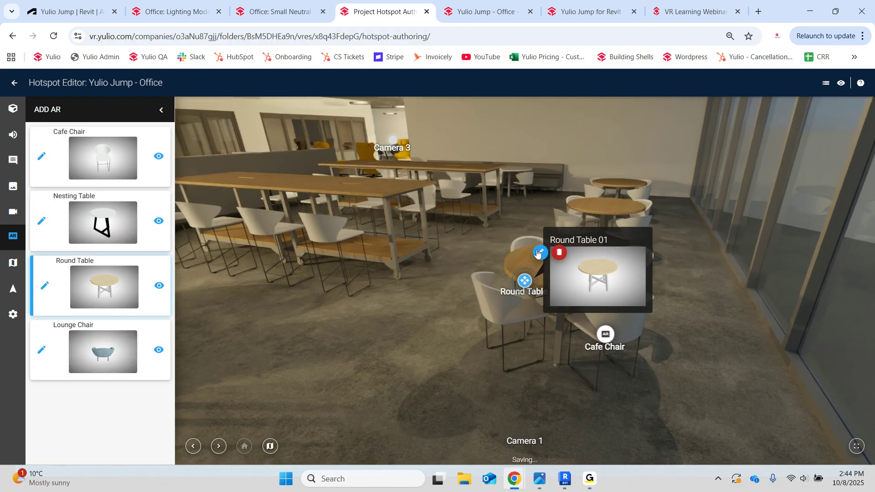
click(534, 256)
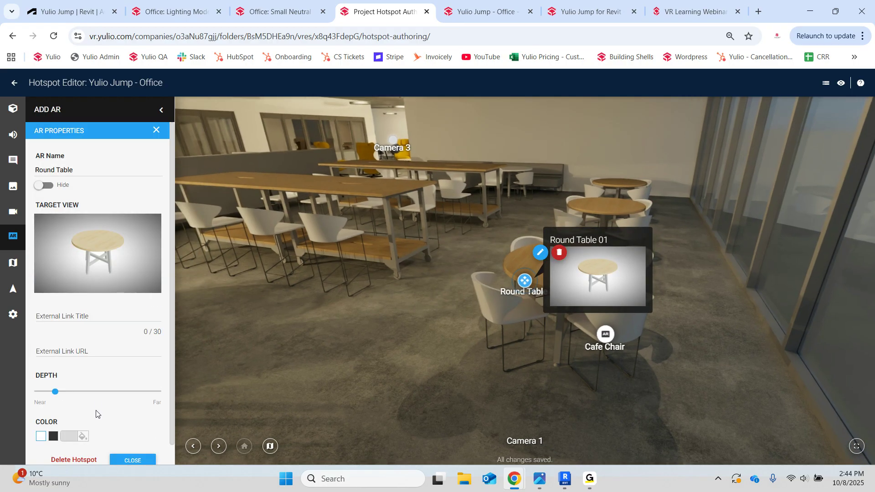
scroll(92, 386, down, 1)
scroll(94, 382, up, 1)
click(398, 313)
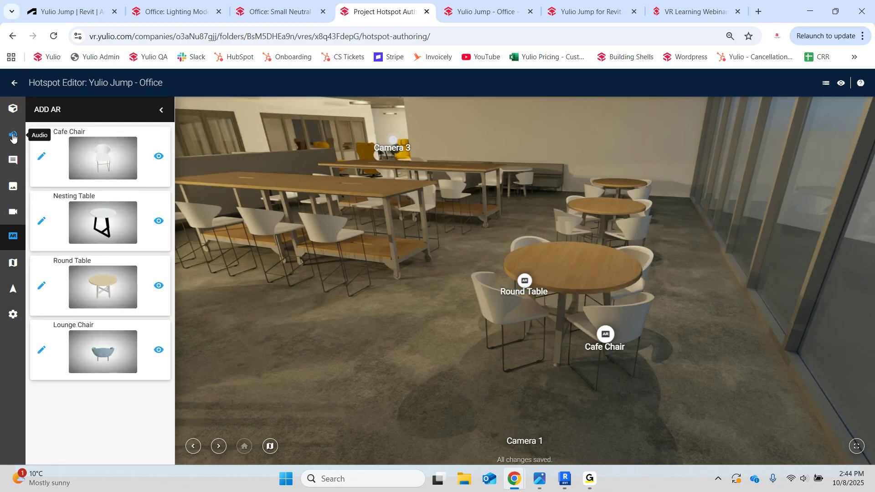
- View the text and audio hotspot options, and leave the Hotspot Editor for the project page
click(13, 160)
click(16, 144)
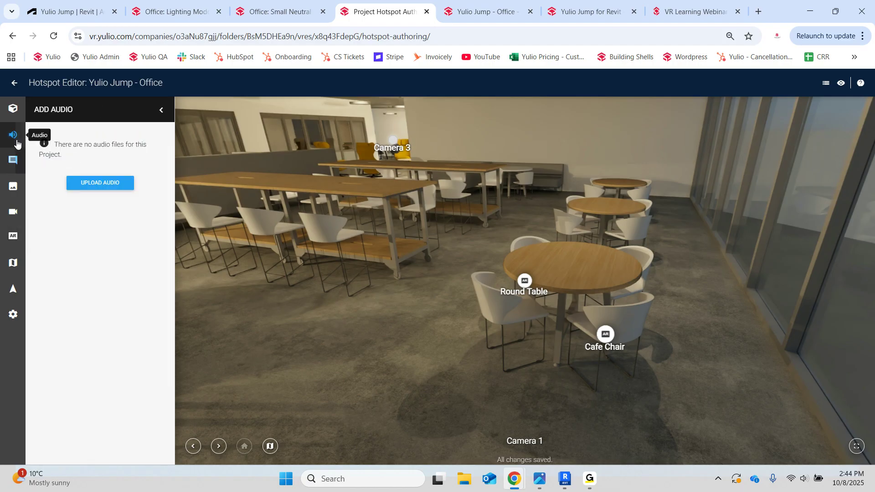
click(15, 84)
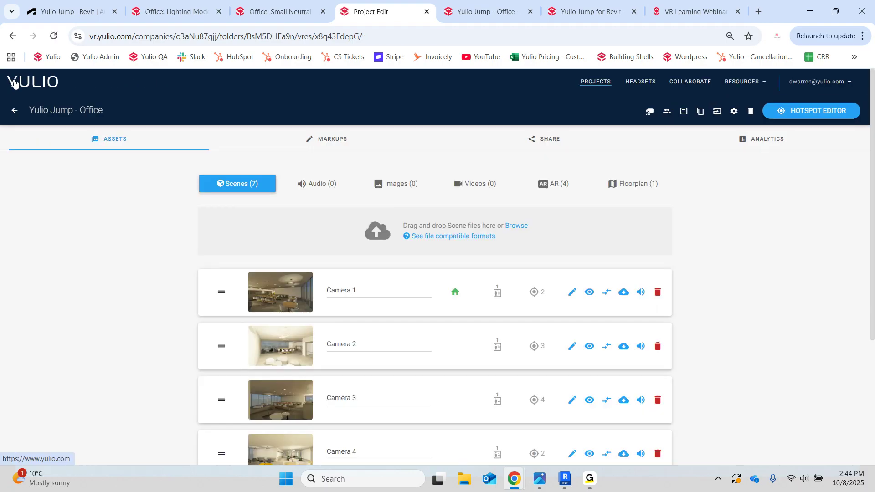
- Switch to the Yulio Jump - Office presentation and look around Camera 1, including its furniture AR hotspots
click(483, 12)
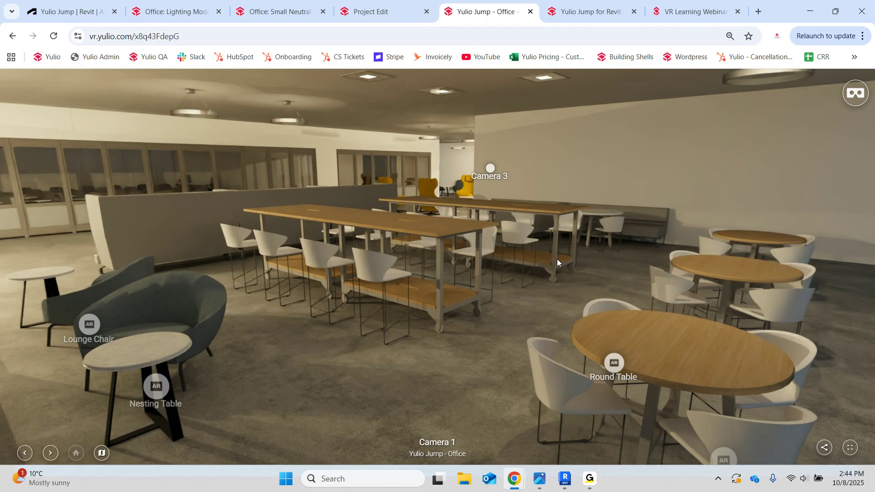
drag(697, 207, 616, 322)
drag(334, 398, 442, 389)
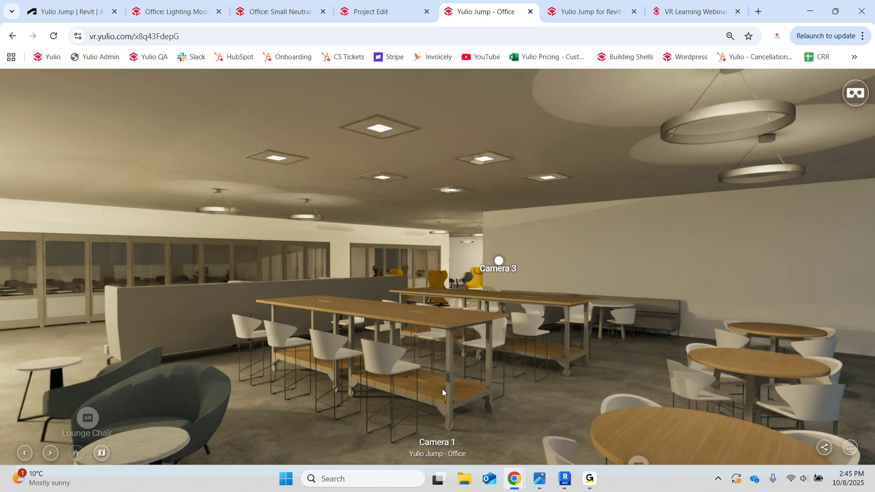
drag(449, 421, 441, 309)
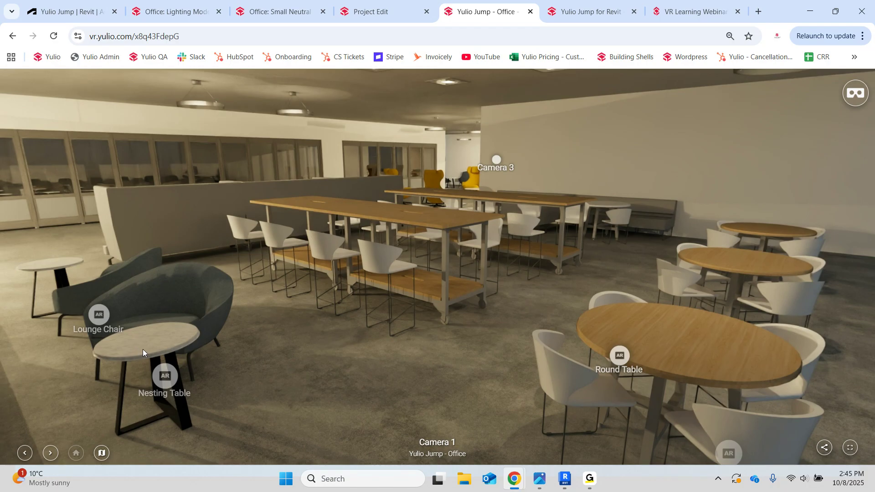
drag(106, 346, 168, 336)
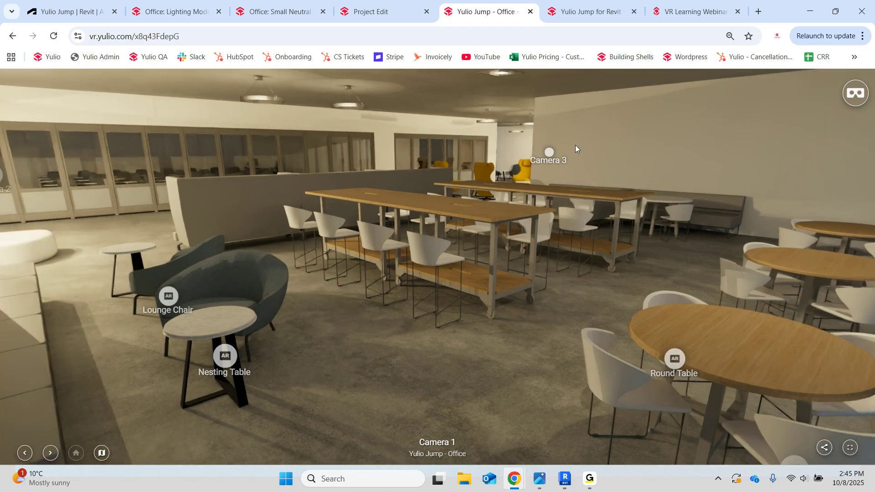
drag(551, 292, 483, 327)
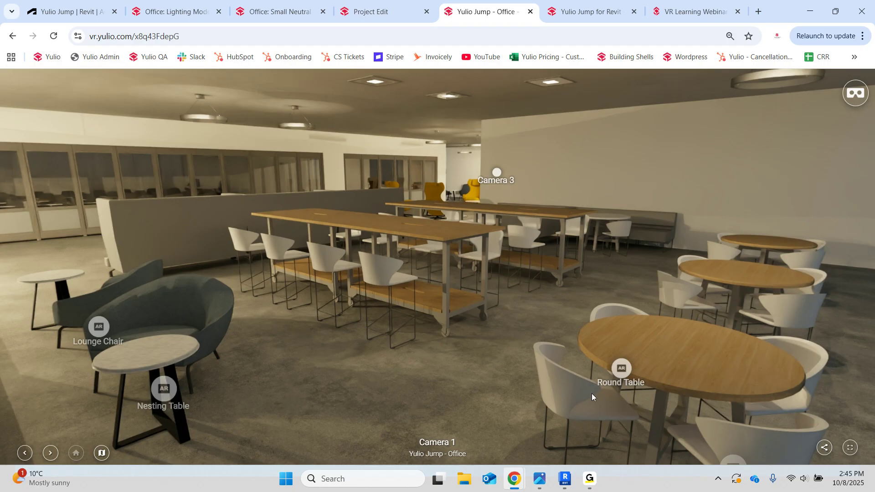
drag(591, 392, 441, 300)
- Open the Round Table AR model, inspect it from several angles and distances, and display its AR QR code
mouse_move(500, 279)
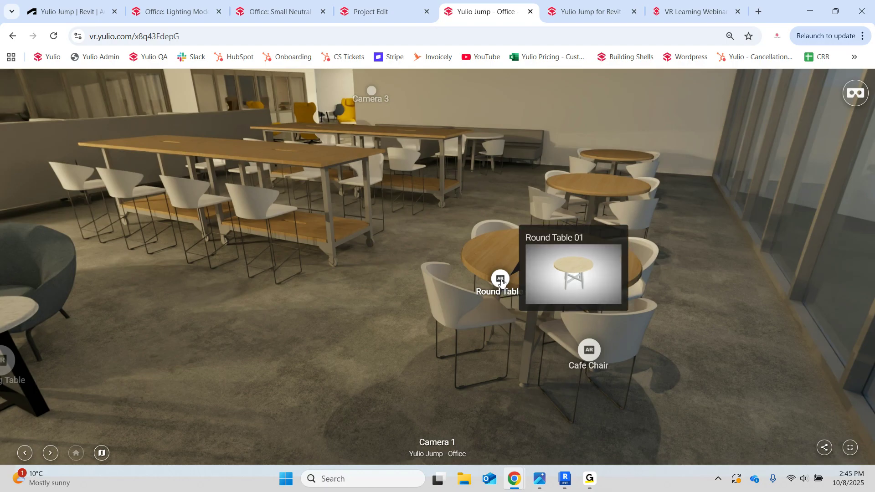
click(501, 279)
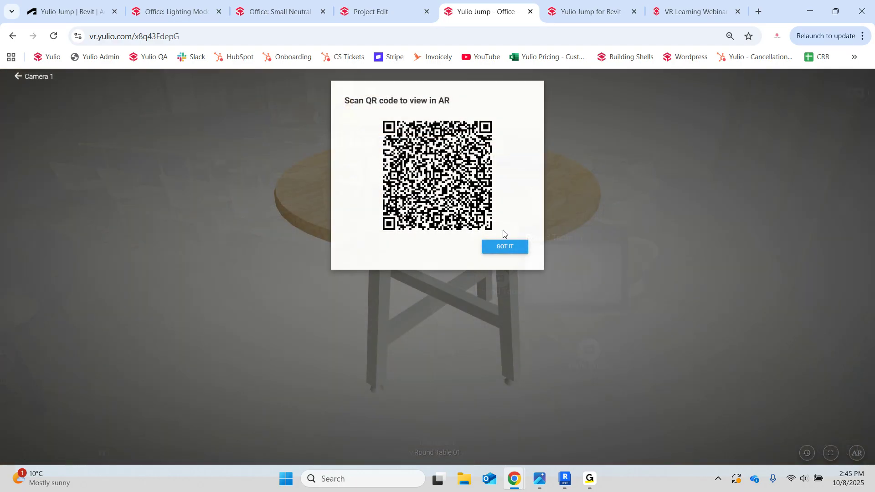
click(503, 249)
drag(537, 219, 438, 241)
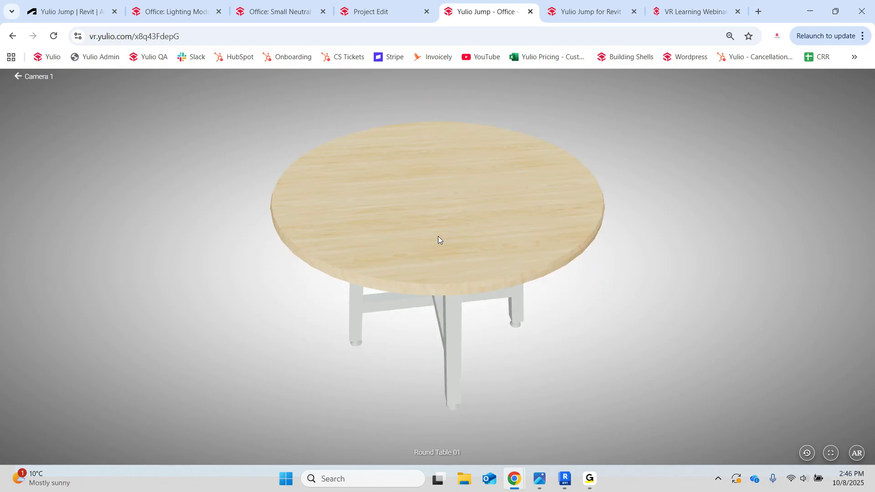
scroll(437, 237, up, 5)
scroll(436, 238, down, 7)
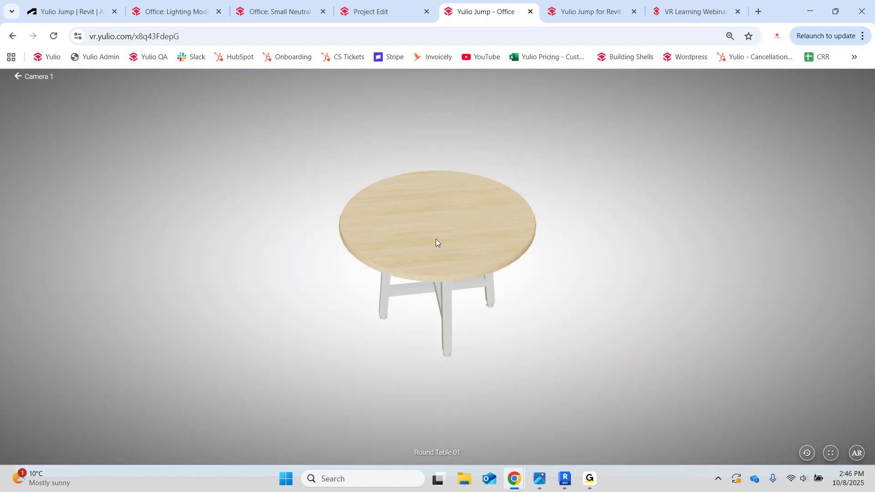
scroll(433, 241, down, 2)
drag(434, 273, 345, 331)
scroll(440, 259, up, 5)
scroll(440, 262, up, 2)
scroll(387, 302, down, 2)
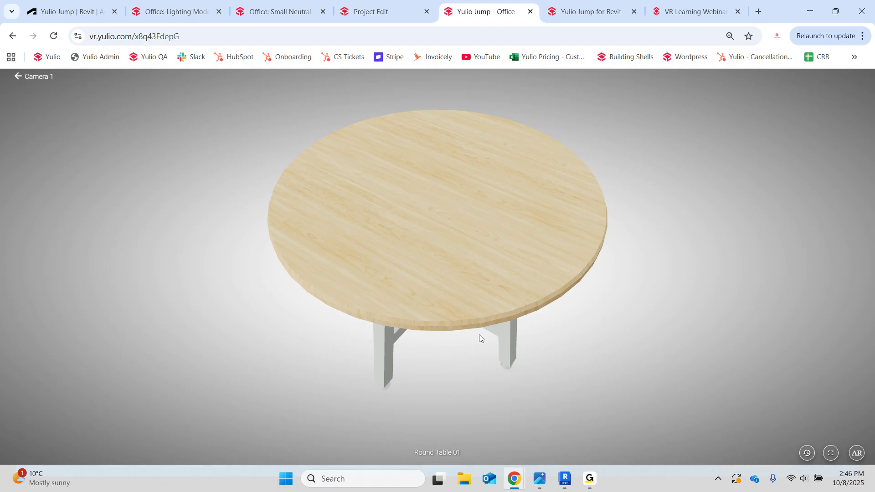
click(856, 454)
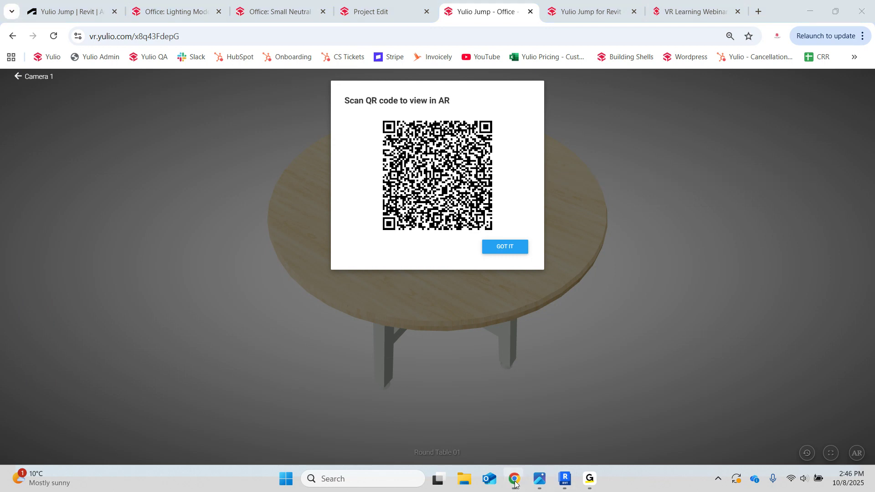
- Switch to the Yulio slide presentation and go back to the Yulio Jump slide
mouse_move(514, 478)
click(543, 429)
click(549, 417)
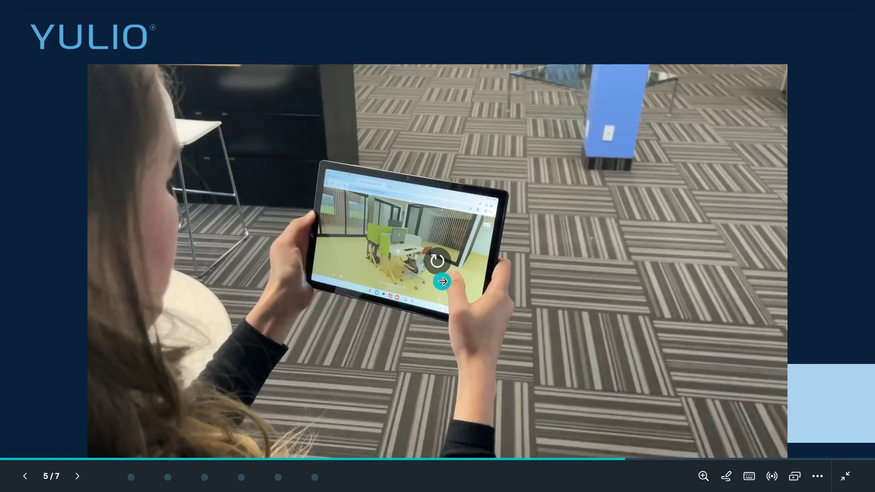
click(117, 426)
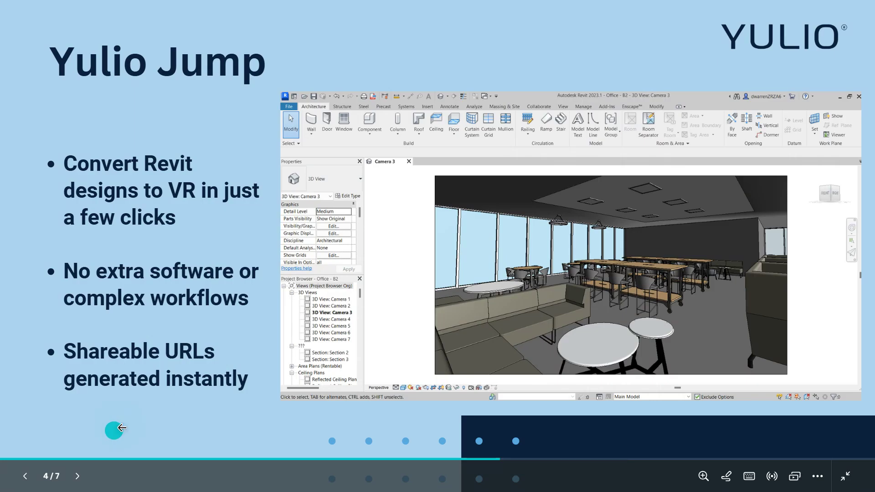
- Advance the slide presentation to slide 5 with the tablet AR demo video, stepping back and forward to replay it
click(289, 385)
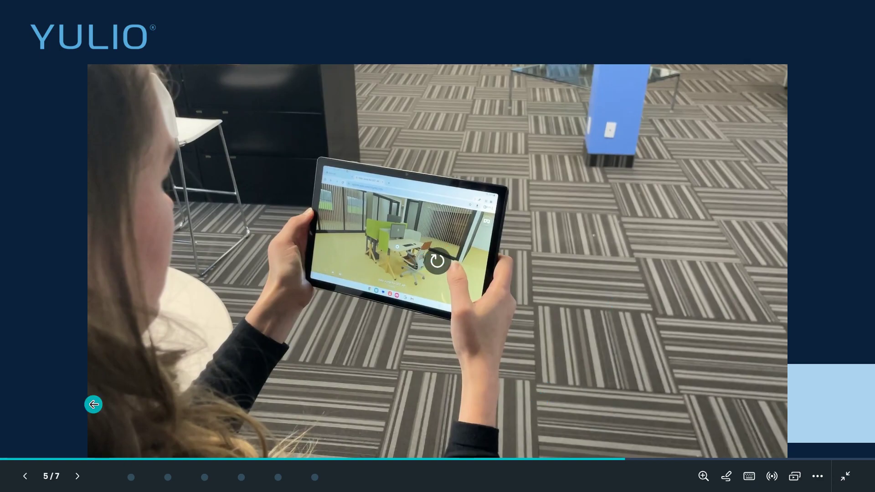
click(93, 404)
key(Right)
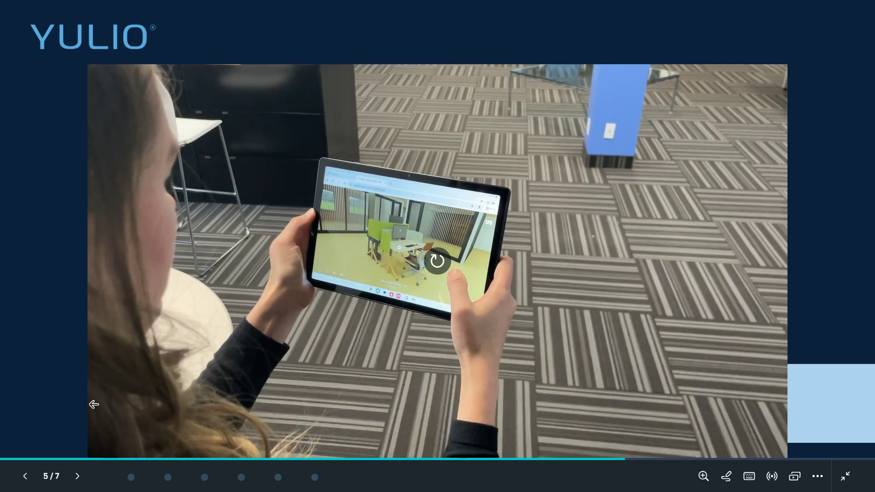
- Rewind the slide 5 video to 0.0 s in the slide editor and present full screen again from that slide
key(Escape)
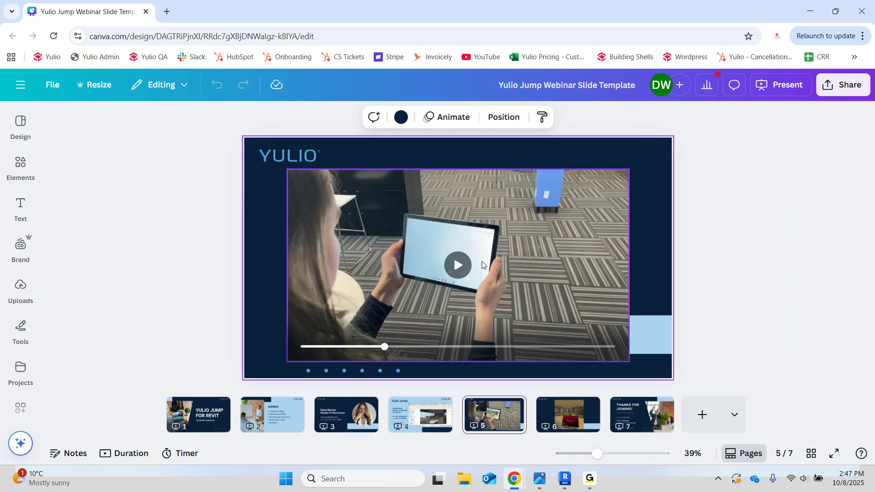
drag(385, 346, 303, 346)
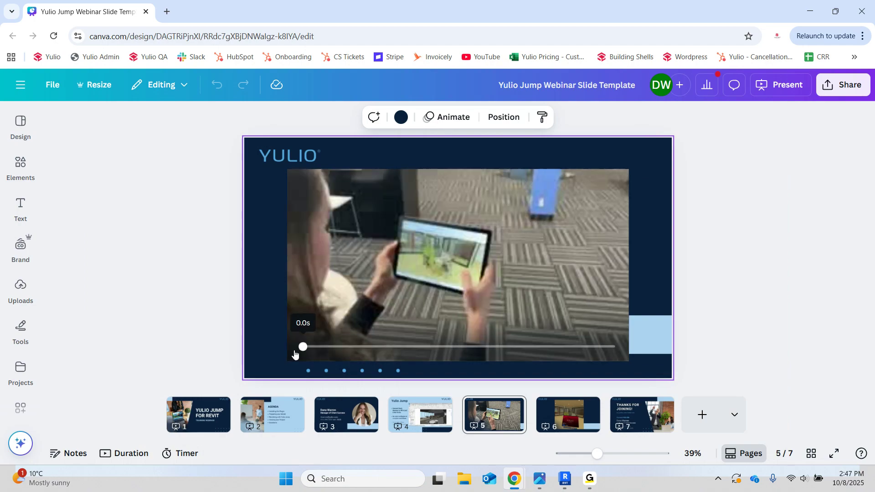
click(780, 85)
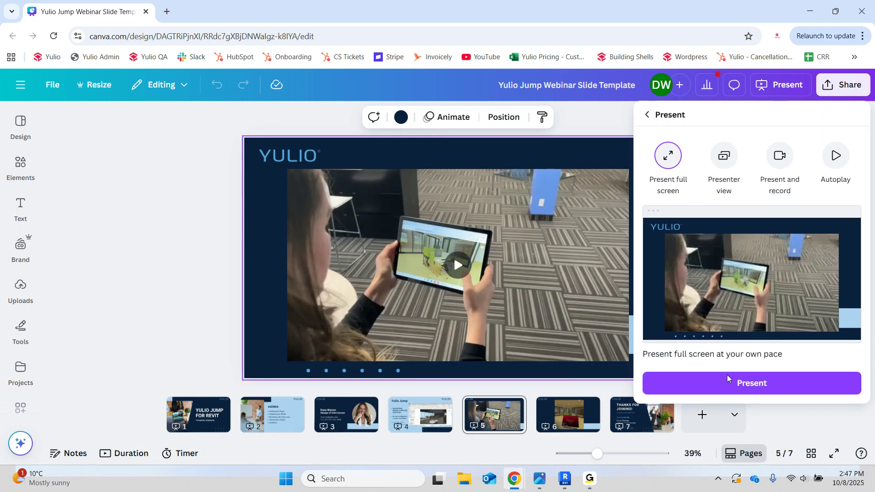
click(729, 384)
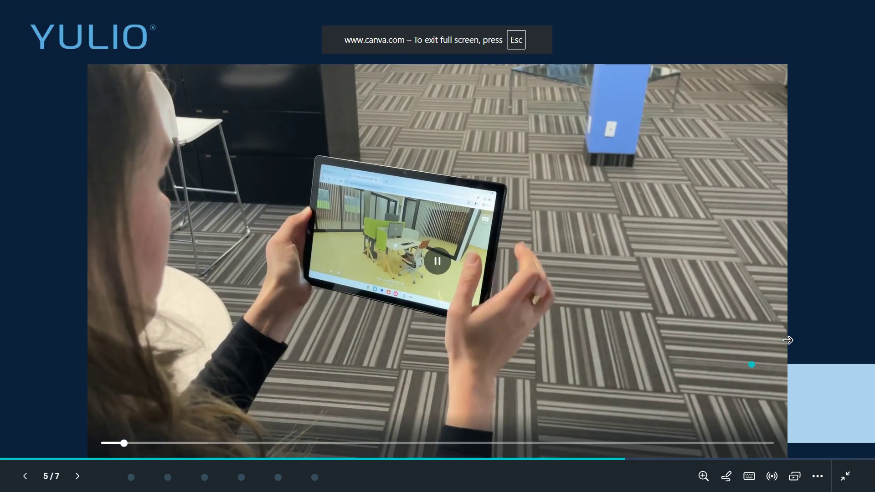